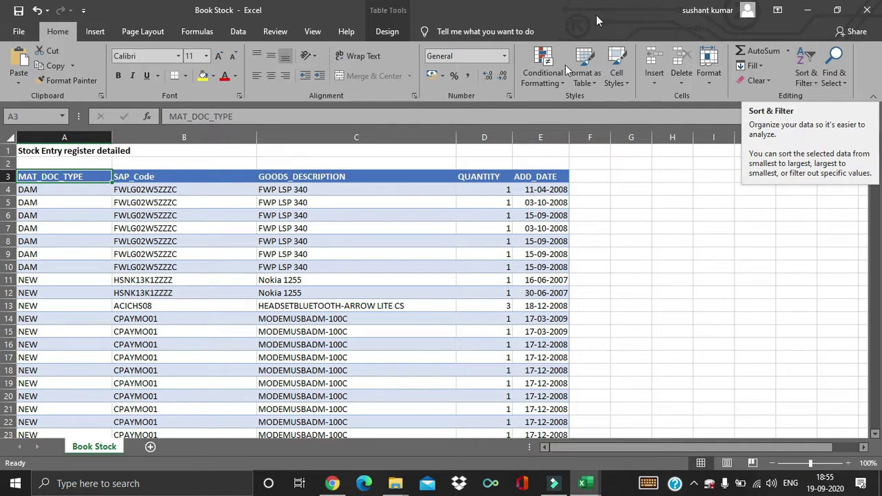
# Review the stock table's QUANTITY and ADD_DATE columns and check how far down its records extend.
pyautogui.moveTo(486, 227); pyautogui.dragTo(485, 371)
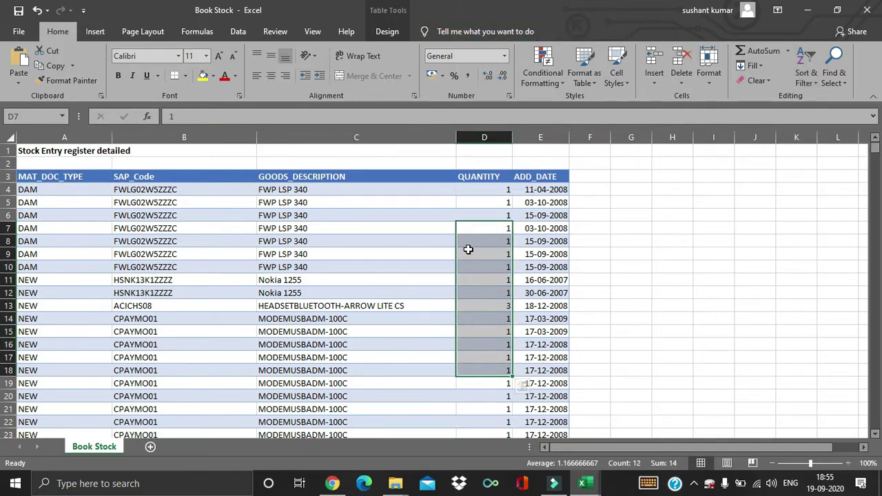
pyautogui.moveTo(531, 228); pyautogui.dragTo(535, 377)
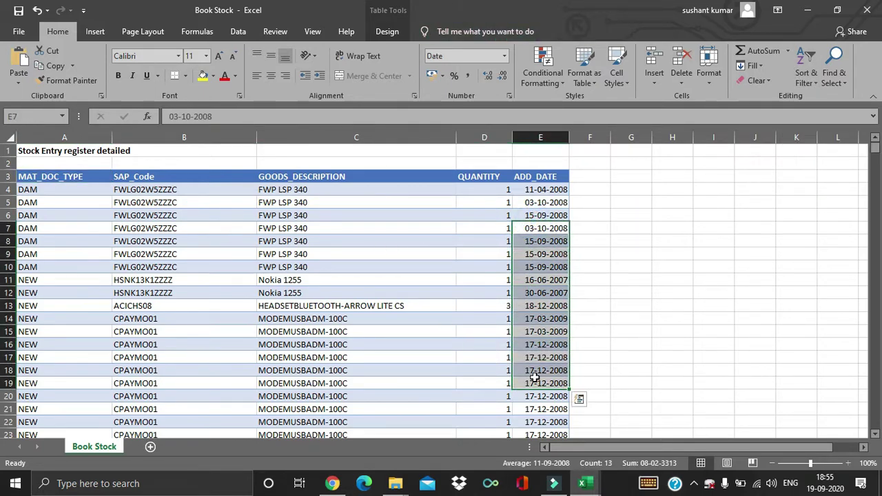
pyautogui.click(73, 176)
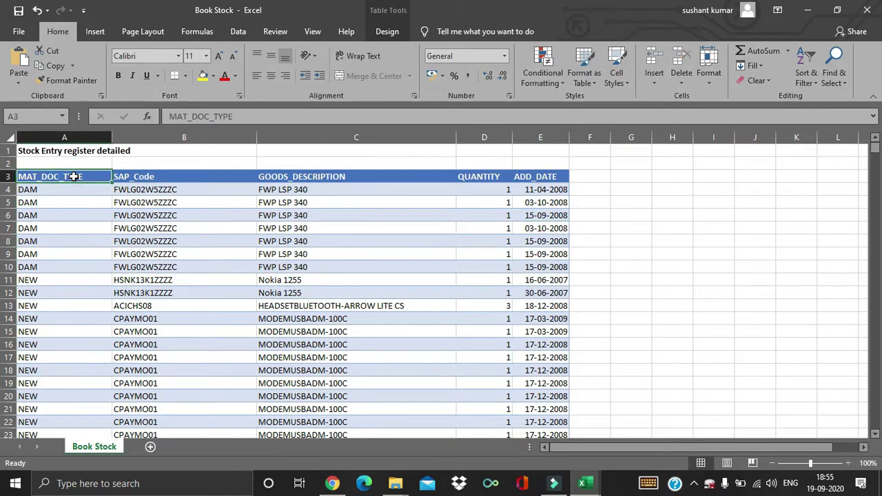
pyautogui.hotkey('ctrl', 'Down')
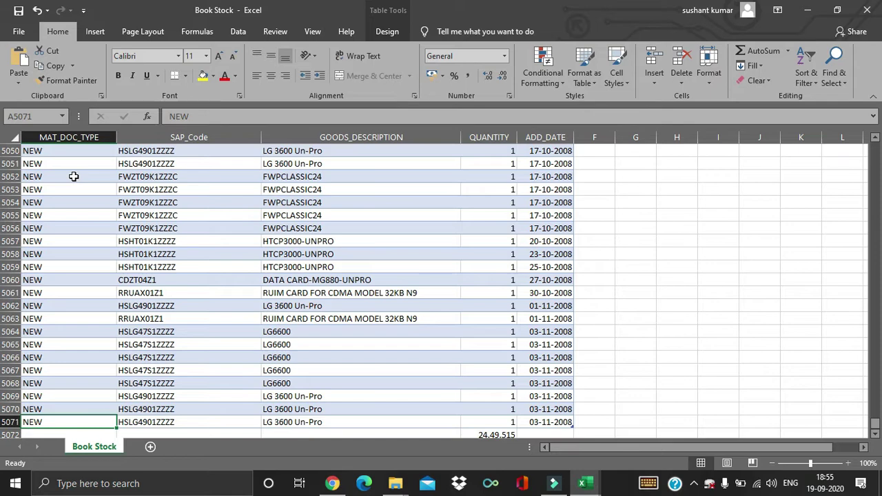
pyautogui.hotkey('ctrl', 'Home')
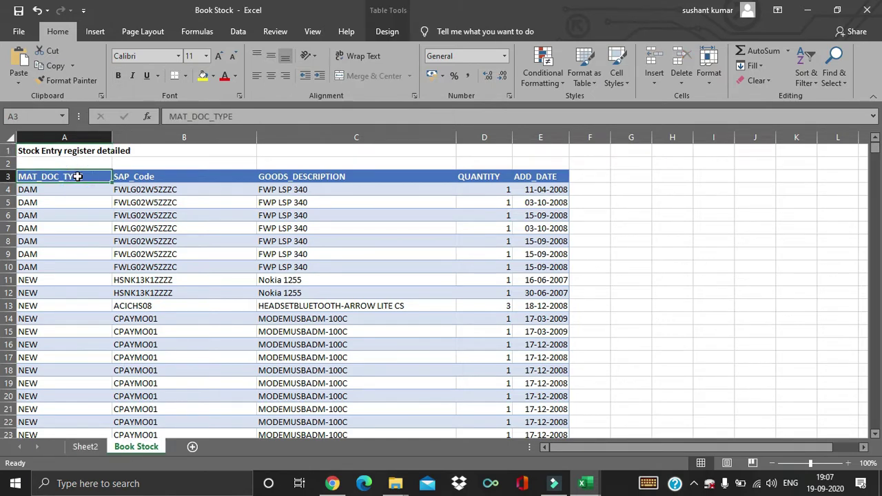
# Select the whole stock table from its header row to the last record and create a PivotTable from it on a new worksheet.
pyautogui.hotkey('ctrl', 'shift', 'Right')
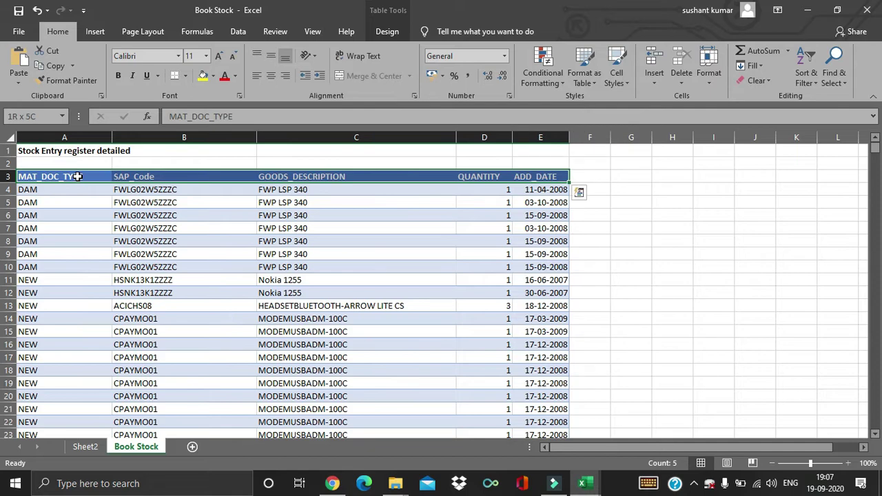
pyautogui.hotkey('ctrl', 'shift', 'Down')
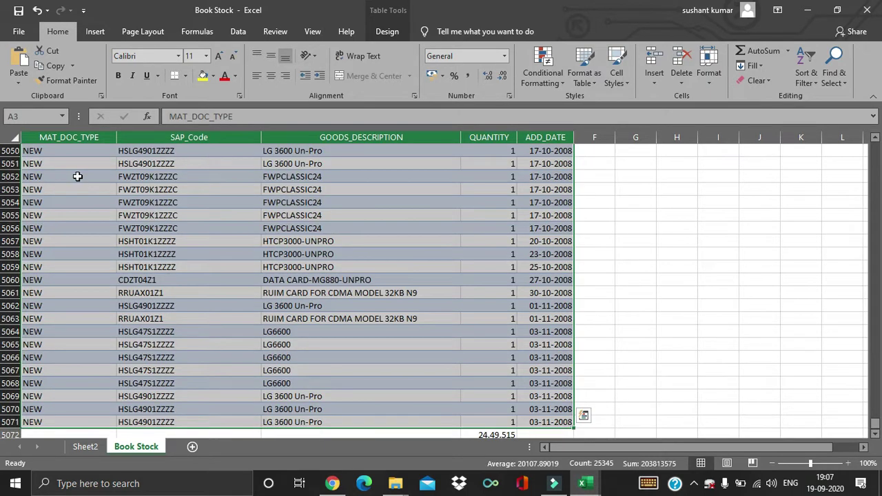
pyautogui.press('alt')
pyautogui.press('n')
pyautogui.press('v')
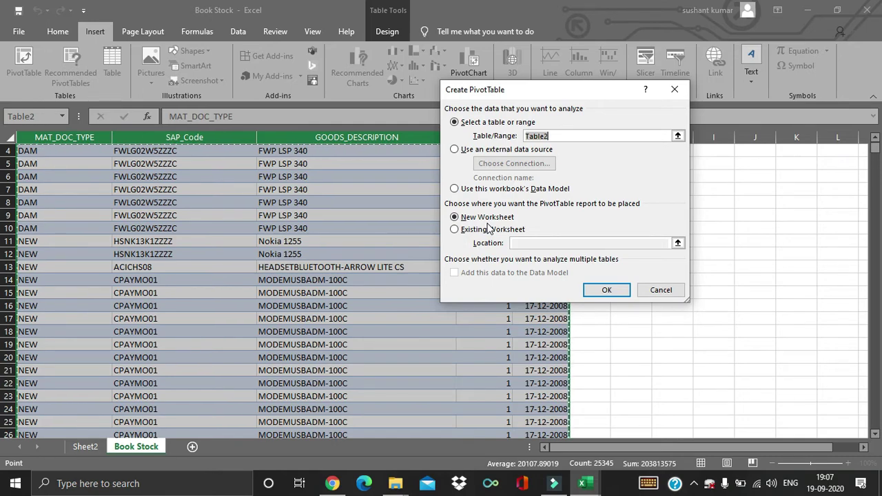
pyautogui.click(610, 289)
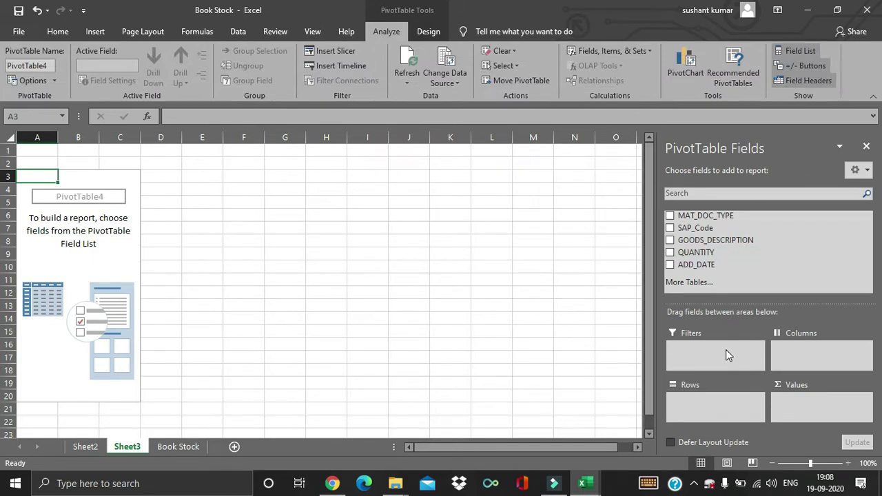
# Compare the header row on the Book Stock sheet with the new PivotTable's field list on Sheet3.
pyautogui.click(79, 188)
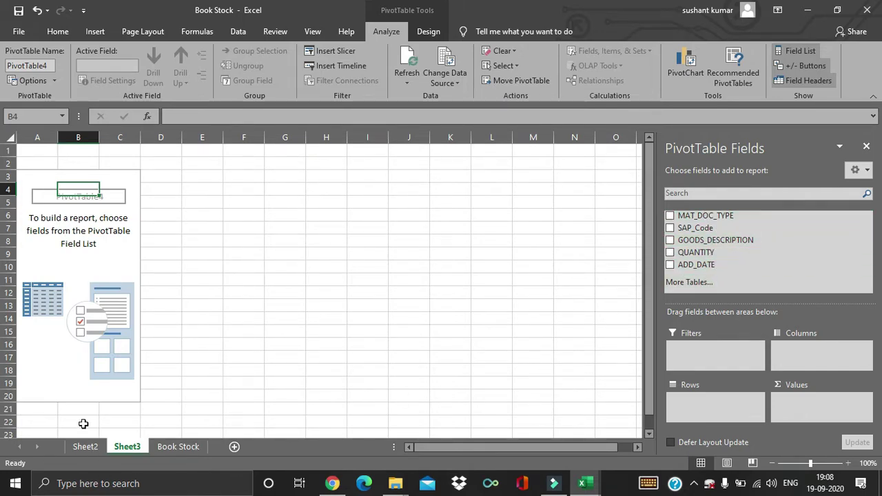
pyautogui.click(178, 447)
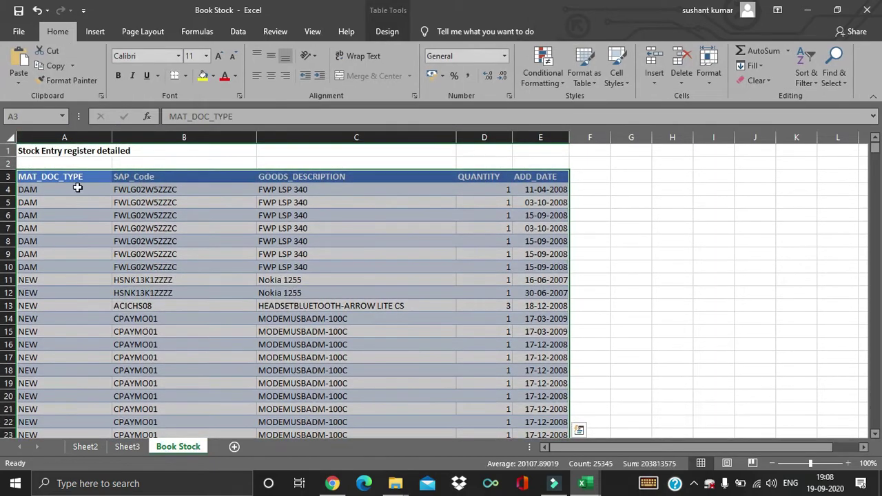
pyautogui.click(57, 179)
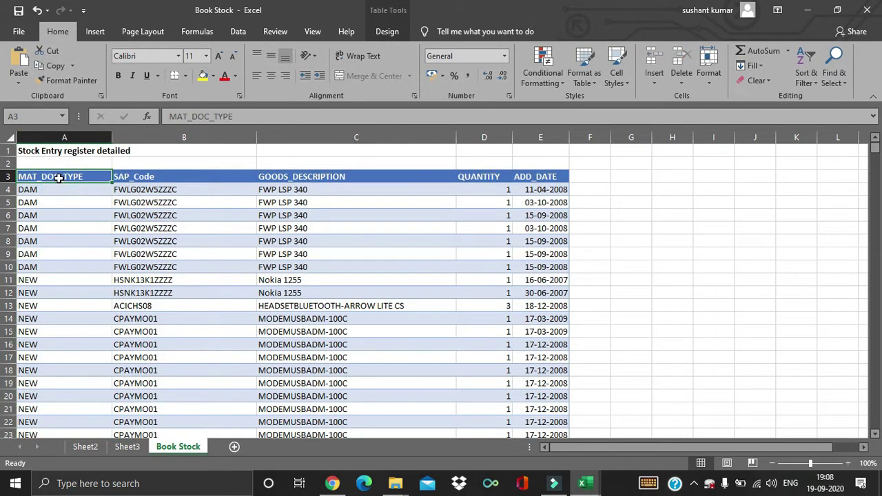
pyautogui.hotkey('shift', 'Right')
pyautogui.hotkey('shift', 'Right')
pyautogui.hotkey('shift', 'Right')
pyautogui.hotkey('shift', 'Right')
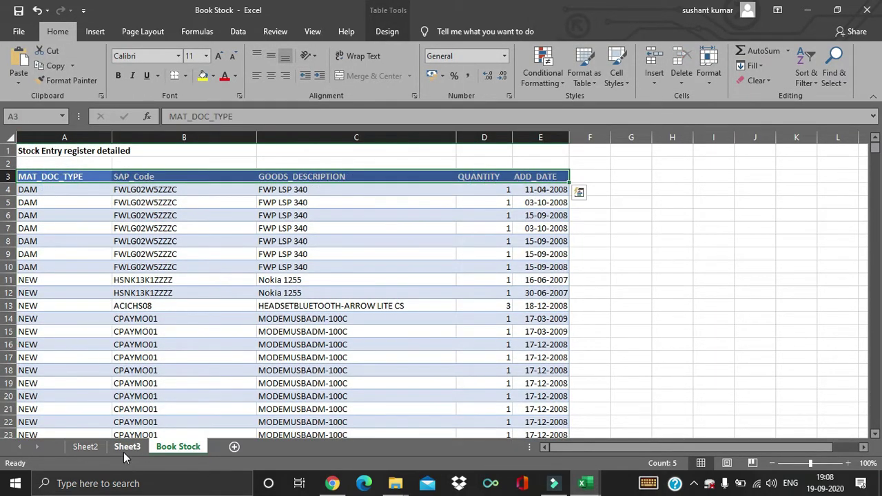
pyautogui.click(126, 447)
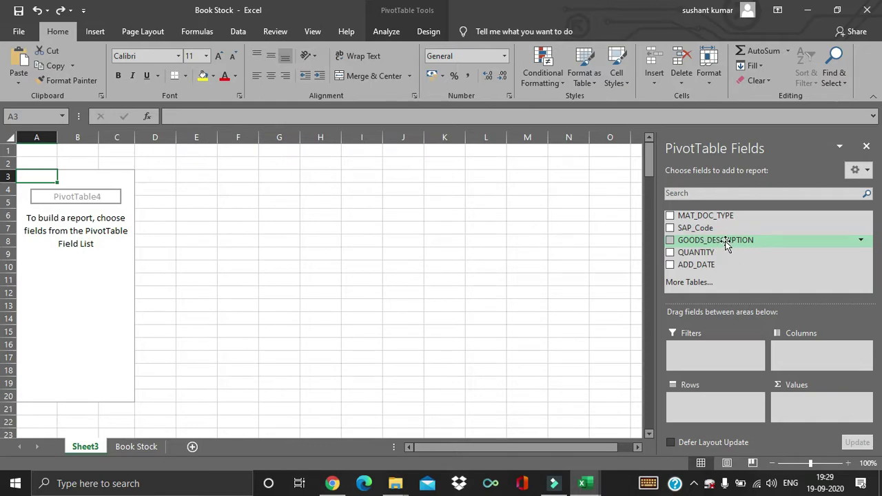
# Add the GOODS_DESCRIPTION field to the PivotTable's Columns area.
pyautogui.moveTo(727, 242); pyautogui.dragTo(822, 353)
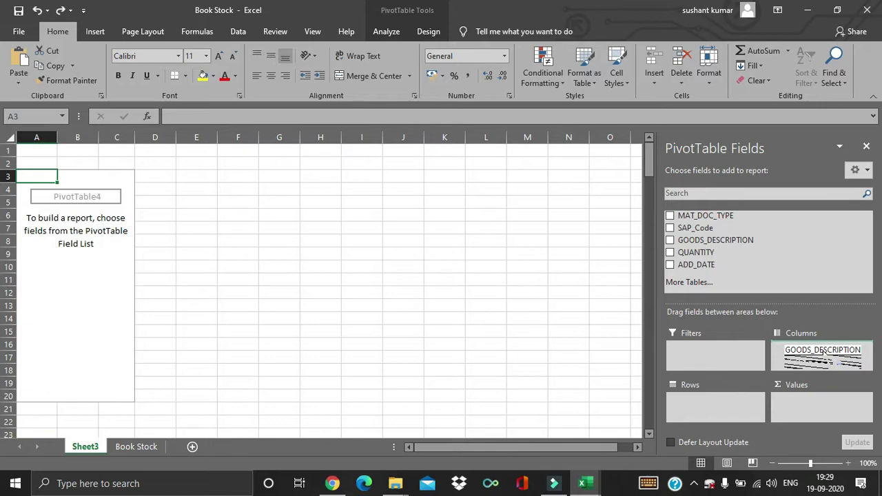
pyautogui.moveTo(823, 353)
pyautogui.mouseDown()
pyautogui.moveTo(707, 391)
pyautogui.moveTo(751, 367)
pyautogui.moveTo(813, 354)
pyautogui.mouseUp()
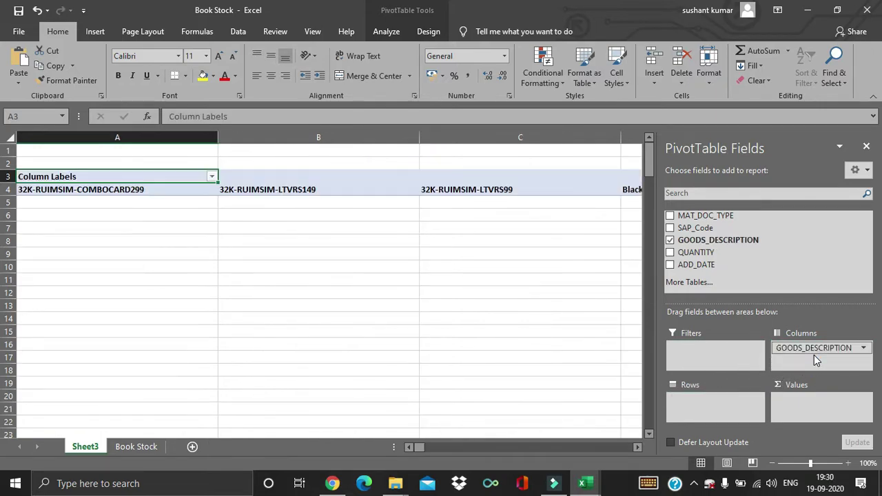
# Examine how the goods descriptions are laid out across the PivotTable's column labels, through to the last one and back.
pyautogui.click(171, 196)
pyautogui.press('Right')
pyautogui.press('Right')
pyautogui.press('Right')
pyautogui.press('Right')
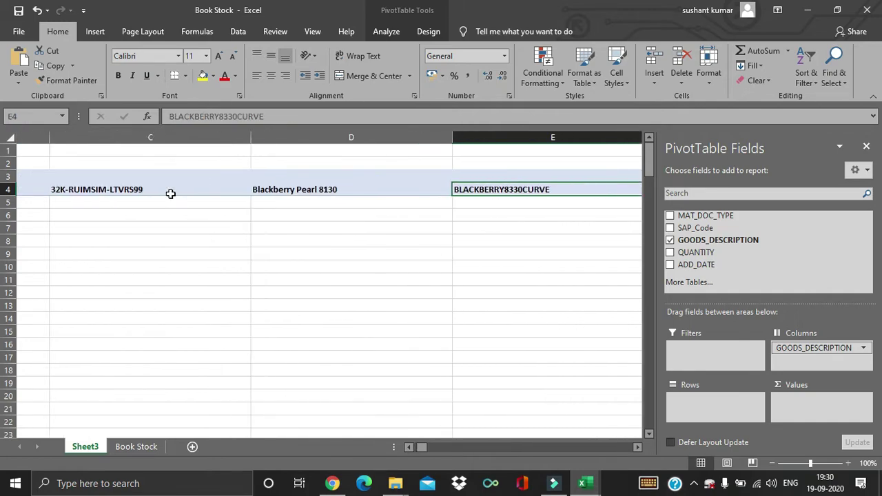
pyautogui.press('Left')
pyautogui.press('Left')
pyautogui.press('Left')
pyautogui.press('Left')
pyautogui.press('Right')
pyautogui.press('Right')
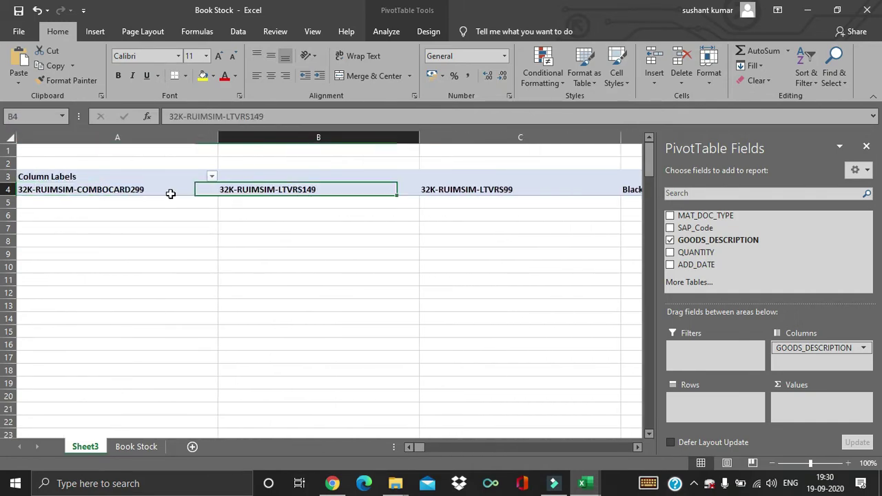
pyautogui.press('Right')
pyautogui.press('Right')
pyautogui.press('Right')
pyautogui.press('Right')
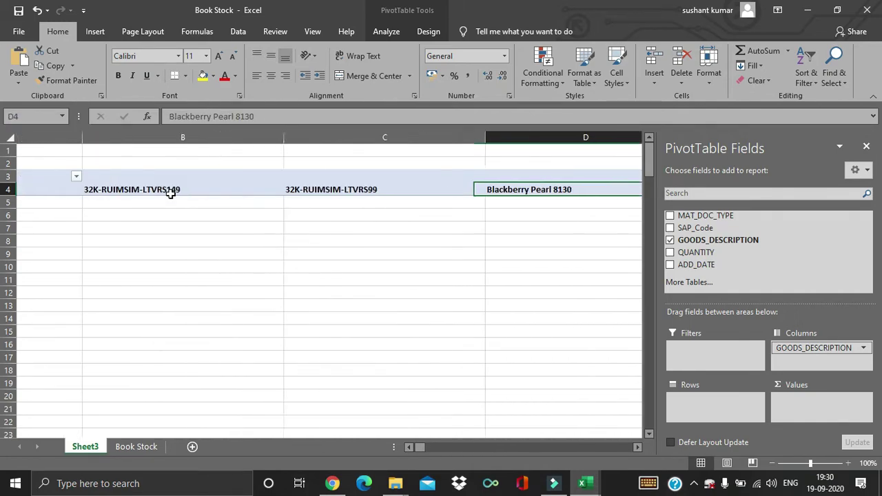
pyautogui.hotkey('ctrl', 'Right')
pyautogui.hotkey('ctrl', 'Left')
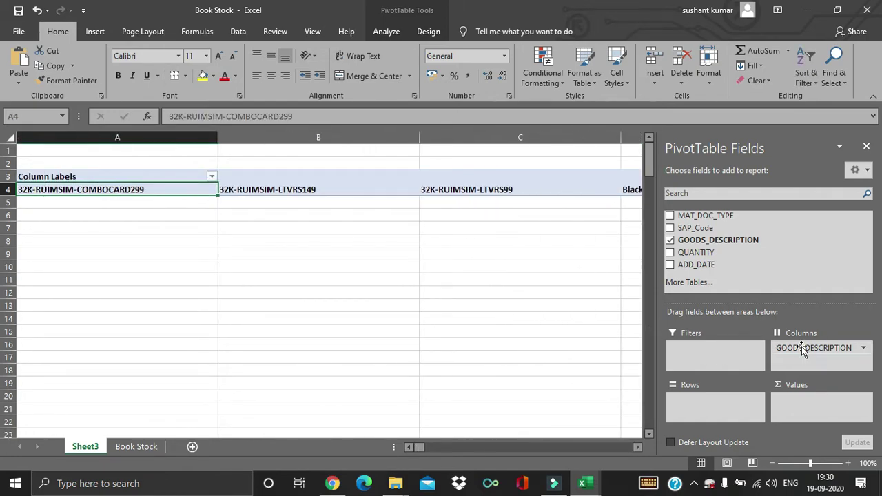
# Move GOODS_DESCRIPTION from Columns to Rows in the PivotTable and add QUANTITY to Values as a sum.
pyautogui.moveTo(801, 346); pyautogui.dragTo(696, 406)
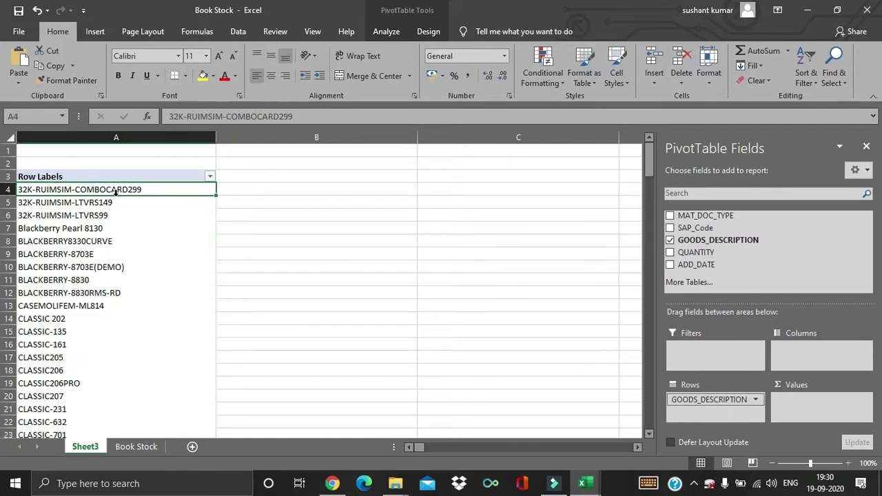
pyautogui.moveTo(116, 193); pyautogui.dragTo(219, 413)
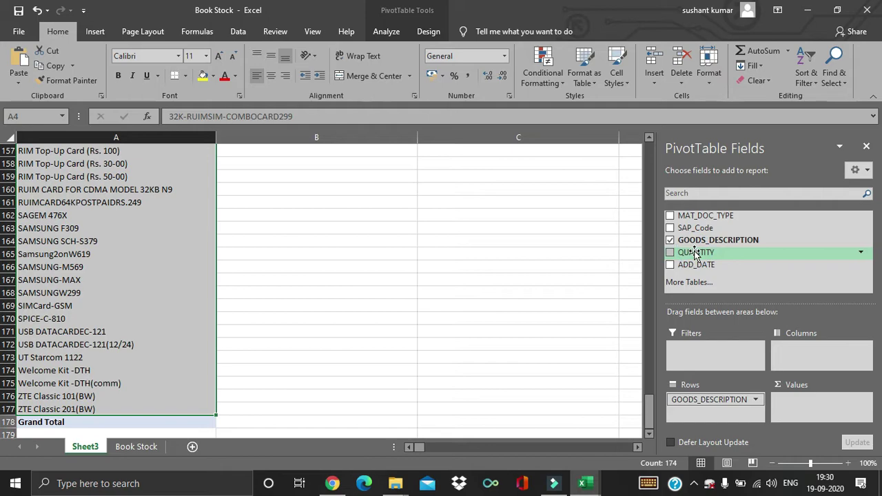
pyautogui.moveTo(694, 253); pyautogui.dragTo(808, 413)
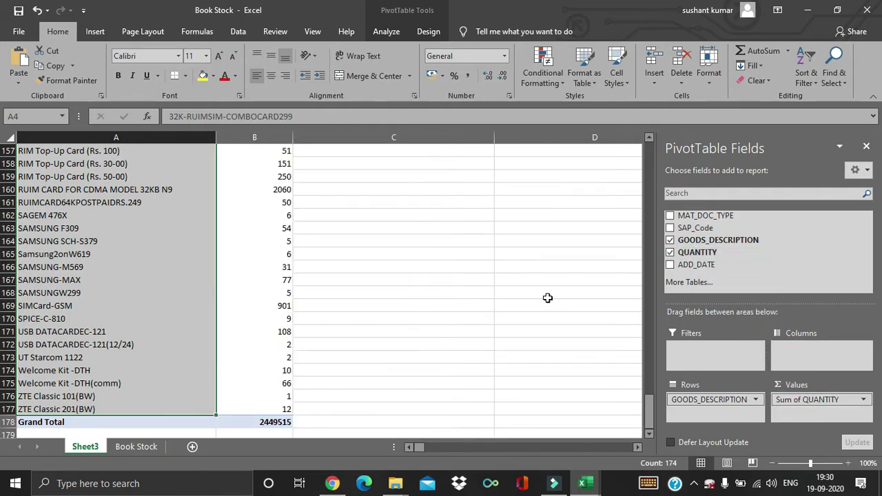
pyautogui.scroll(3, 547, 298)
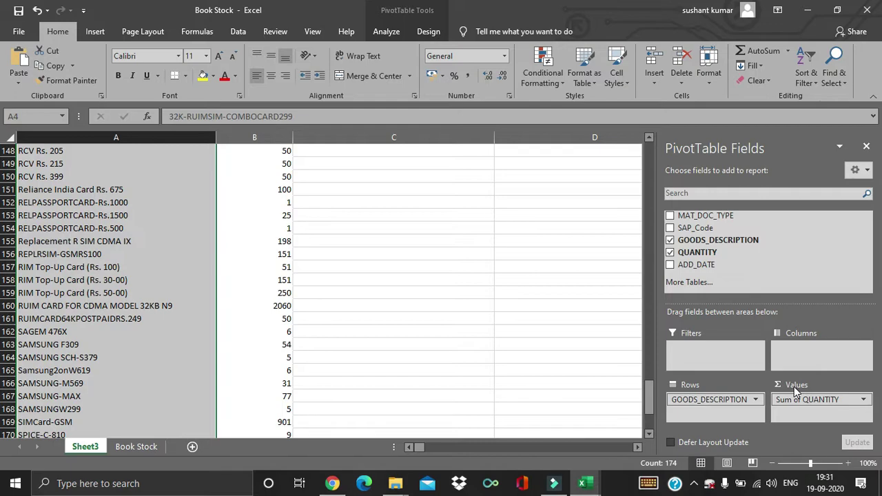
# Examine the QUANTITY and MAT_DOC_TYPE entries on the Book Stock sheet against the PivotTable's summed quantities.
pyautogui.click(136, 447)
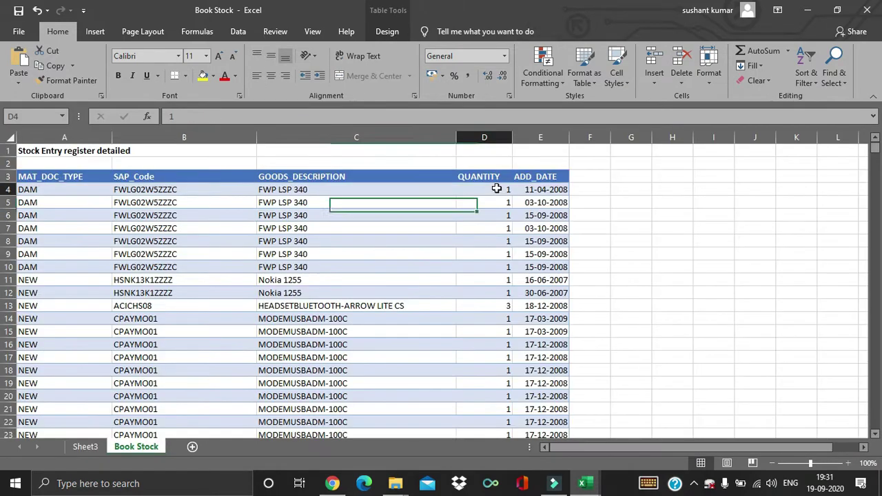
pyautogui.moveTo(496, 189); pyautogui.dragTo(477, 407)
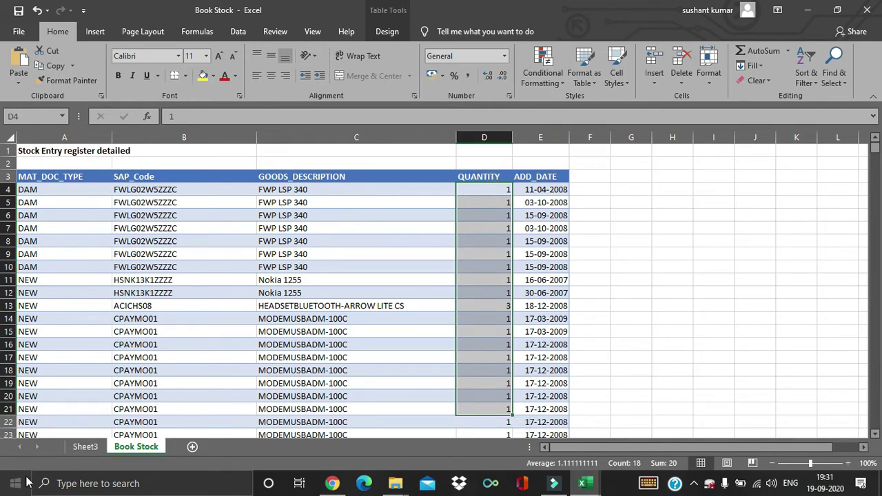
pyautogui.click(90, 448)
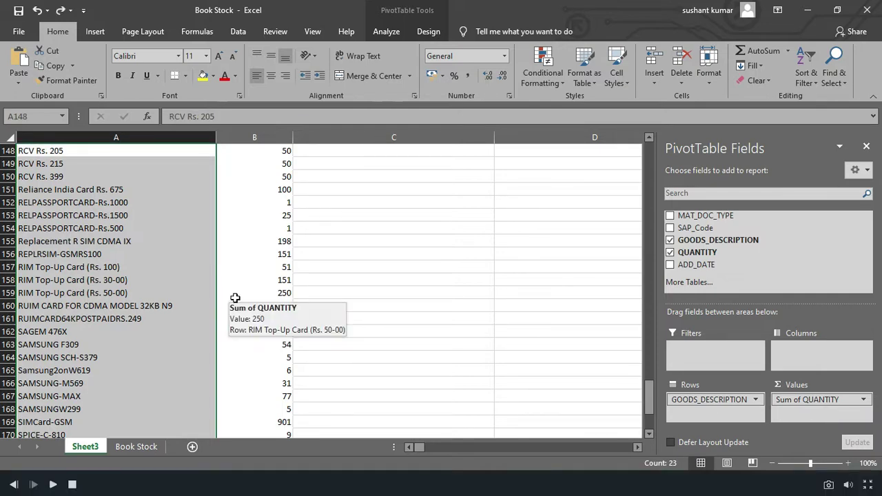
pyautogui.click(130, 446)
pyautogui.press('Down')
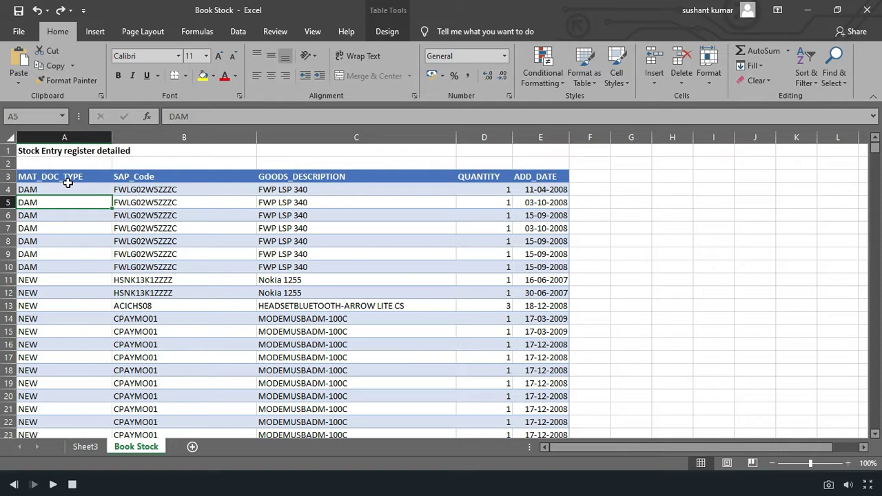
pyautogui.moveTo(492, 188); pyautogui.dragTo(493, 420)
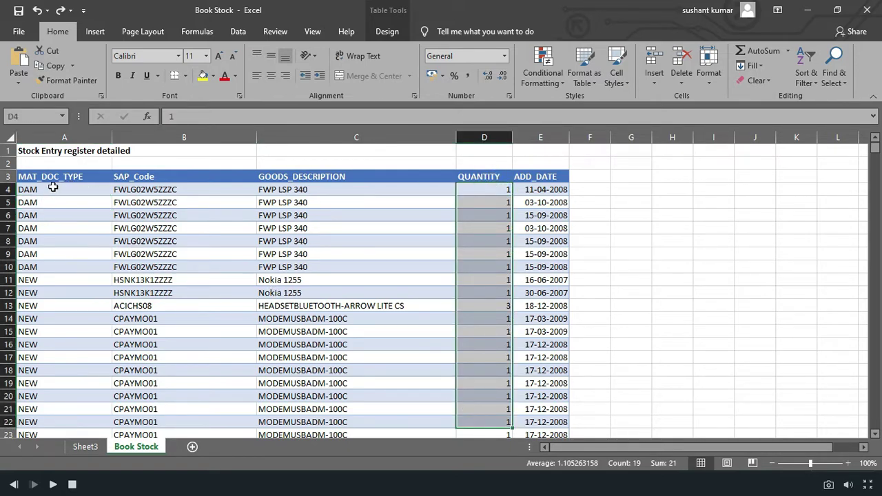
pyautogui.click(47, 284)
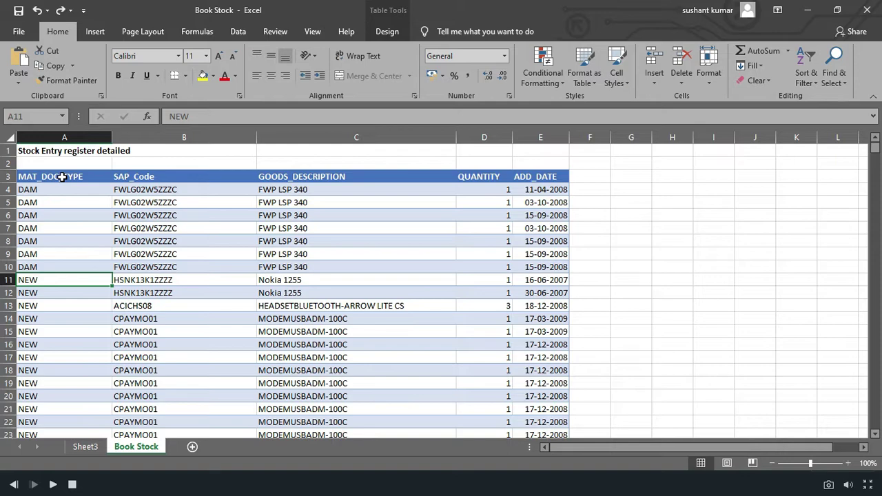
# Add MAT_DOC_TYPE below GOODS_DESCRIPTION in the Rows area of the Sheet3 PivotTable and check the resulting breakdown.
pyautogui.click(96, 448)
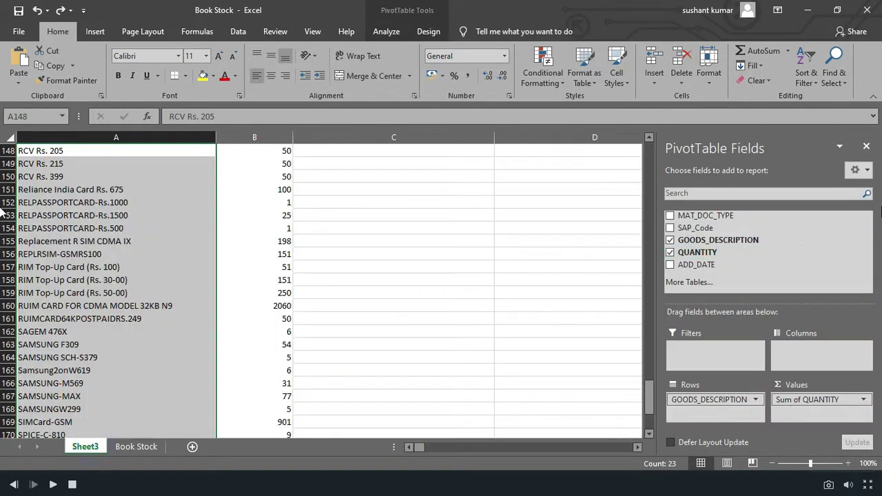
pyautogui.click(719, 215)
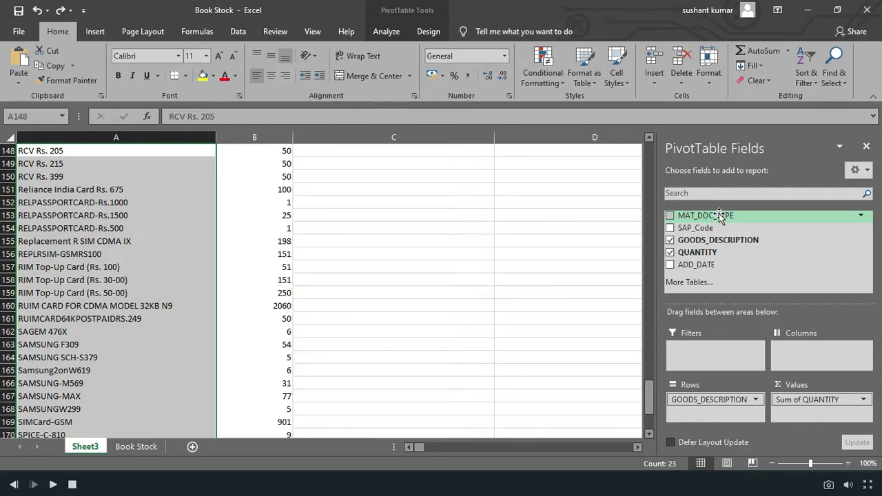
pyautogui.moveTo(718, 215); pyautogui.dragTo(709, 412)
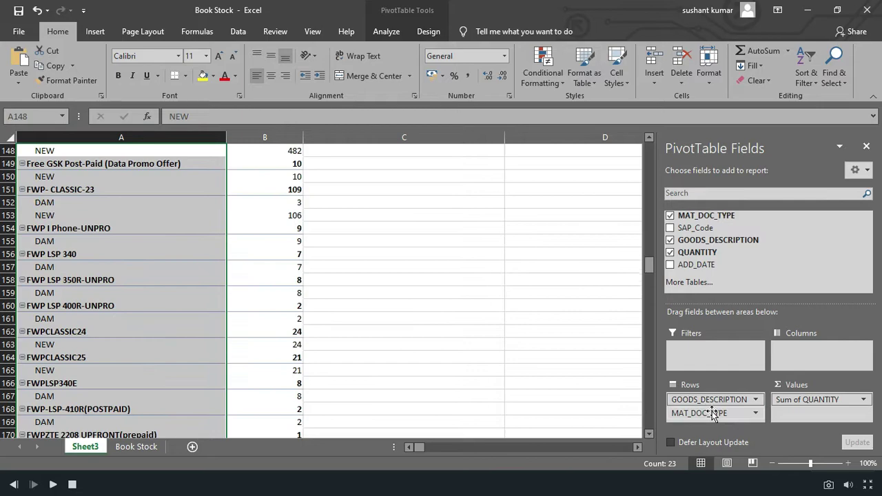
pyautogui.scroll(13, 131, 233)
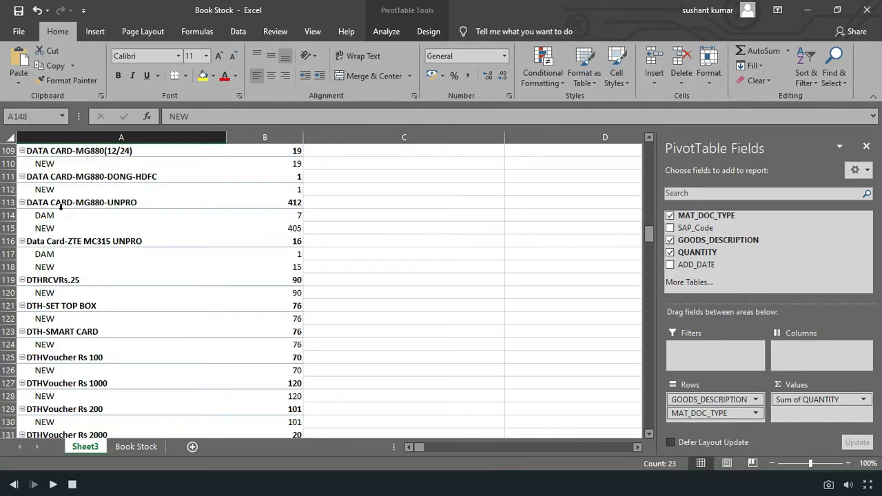
pyautogui.click(47, 189)
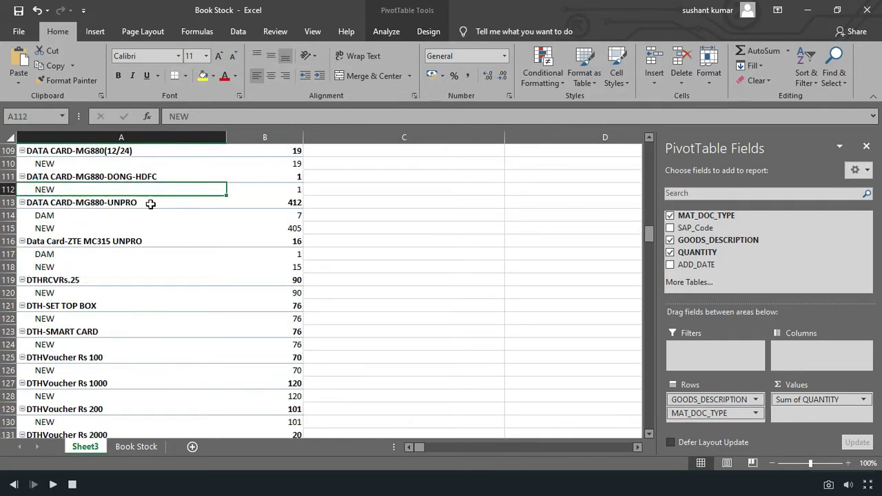
# Move MAT_DOC_TYPE from Rows to Columns in the Sheet3 PivotTable, leaving GOODS_DESCRIPTION in Rows.
pyautogui.hotkey('shift', 'Right')
pyautogui.hotkey('shift', 'Left')
pyautogui.hotkey('ctrl', 'Up')
pyautogui.press('Down')
pyautogui.press('Down')
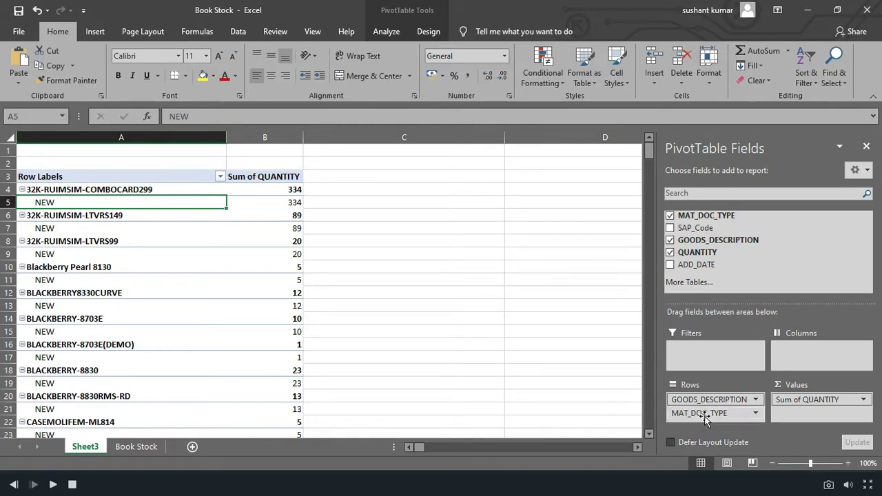
pyautogui.moveTo(704, 416); pyautogui.dragTo(817, 353)
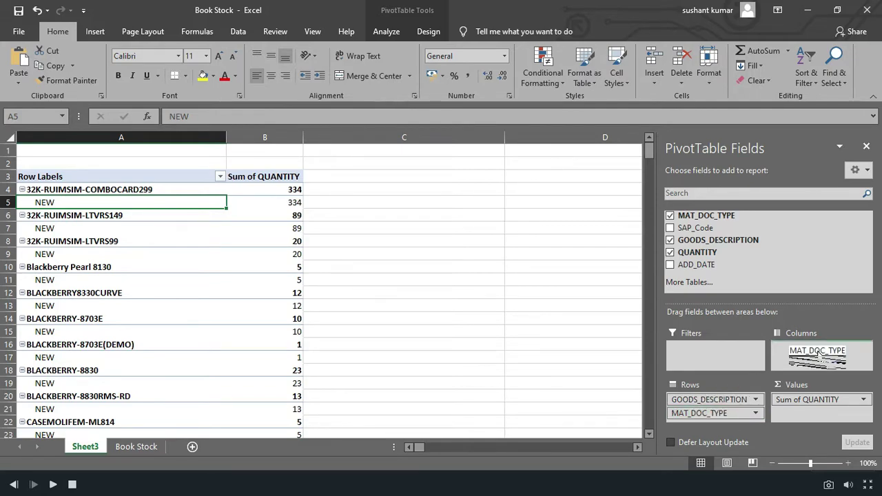
pyautogui.moveTo(817, 353); pyautogui.dragTo(820, 353)
pyautogui.scroll(-1, 279, 164)
pyautogui.click(280, 163)
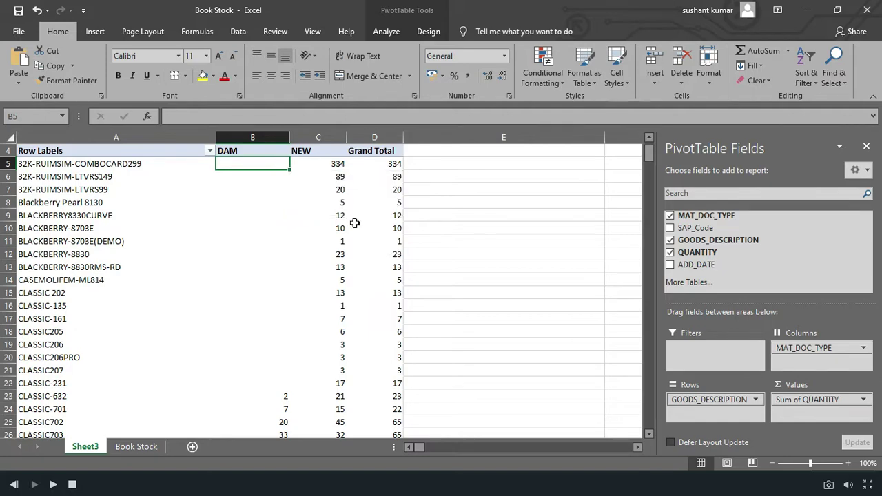
# Examine the Grand Total, NEW and DAM columns of the PivotTable and compare the quantities in the CLASSIC-701 row.
pyautogui.scroll(-2, 393, 162)
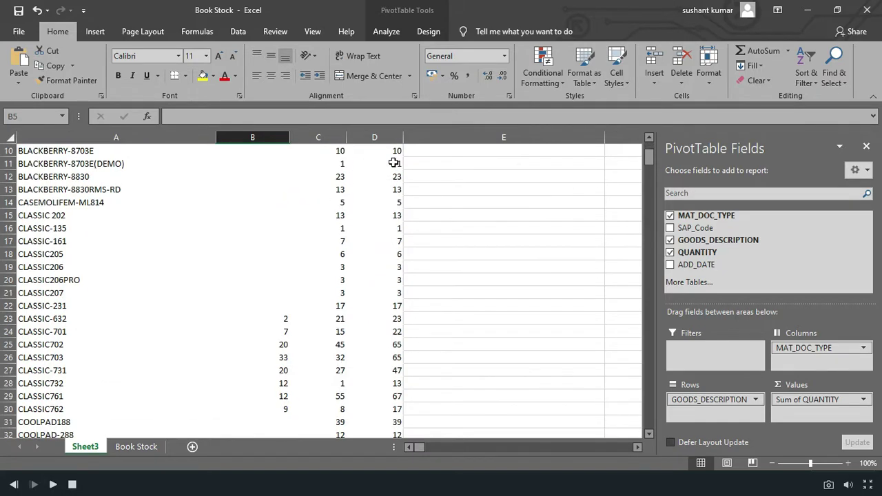
pyautogui.scroll(2, 393, 274)
pyautogui.moveTo(393, 163); pyautogui.dragTo(379, 409)
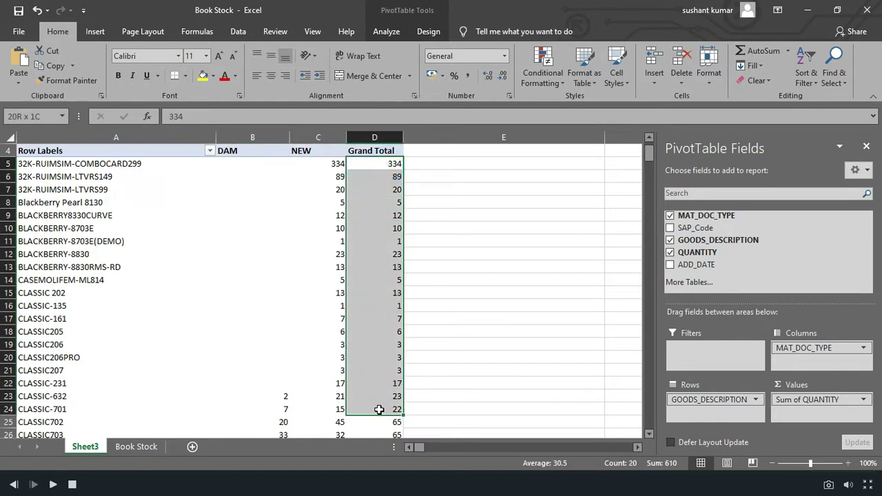
pyautogui.moveTo(321, 164); pyautogui.dragTo(322, 309)
pyautogui.moveTo(250, 162); pyautogui.dragTo(269, 302)
pyautogui.scroll(-4, 268, 302)
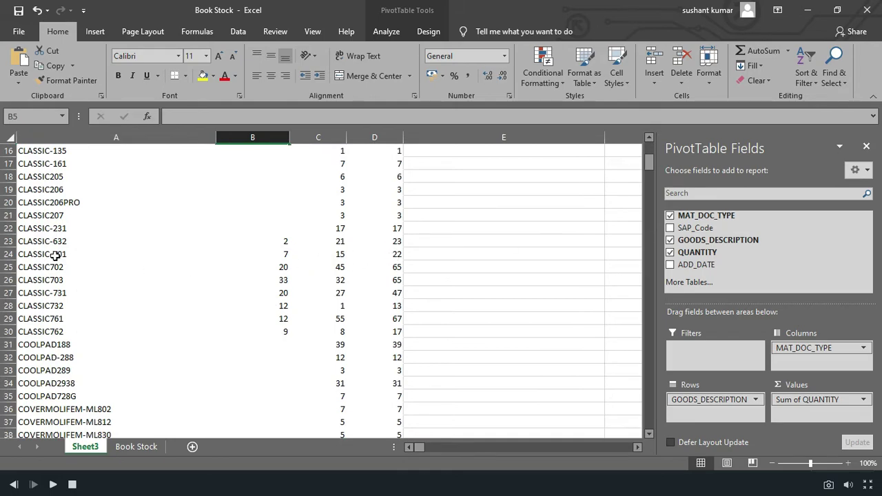
pyautogui.moveTo(55, 255); pyautogui.dragTo(396, 255)
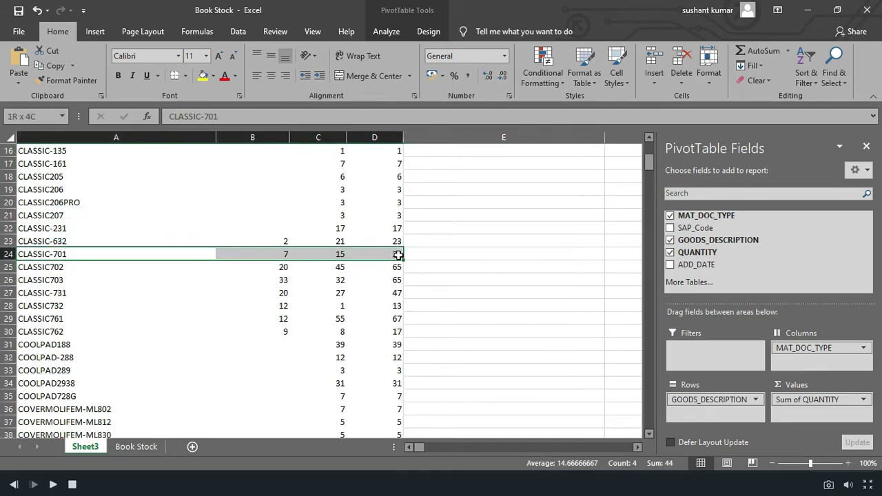
pyautogui.click(384, 255)
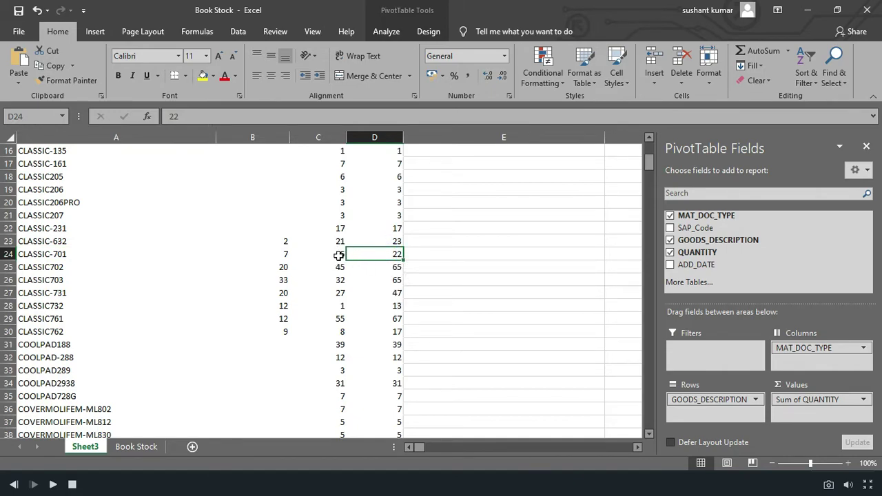
pyautogui.scroll(5, 280, 252)
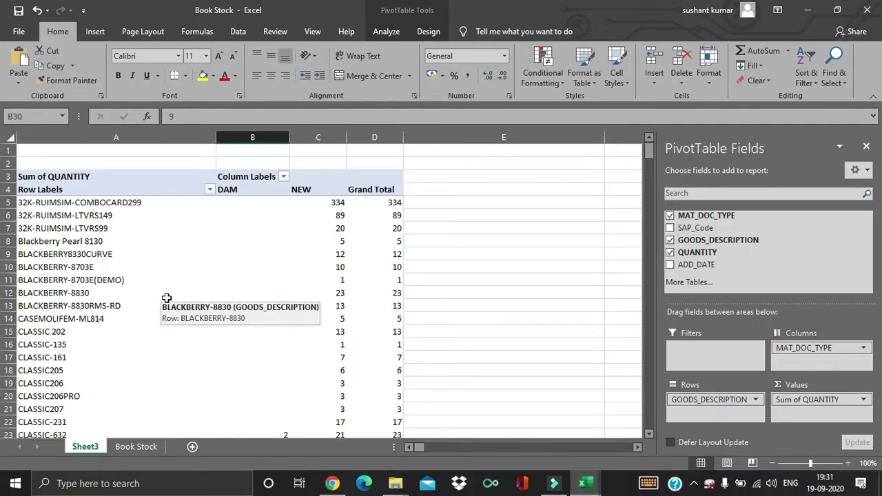
# Review the DAM, NEW and Grand Total quantities for the items CLASSIC-632 through CLASSIC762.
pyautogui.scroll(-3, 199, 285)
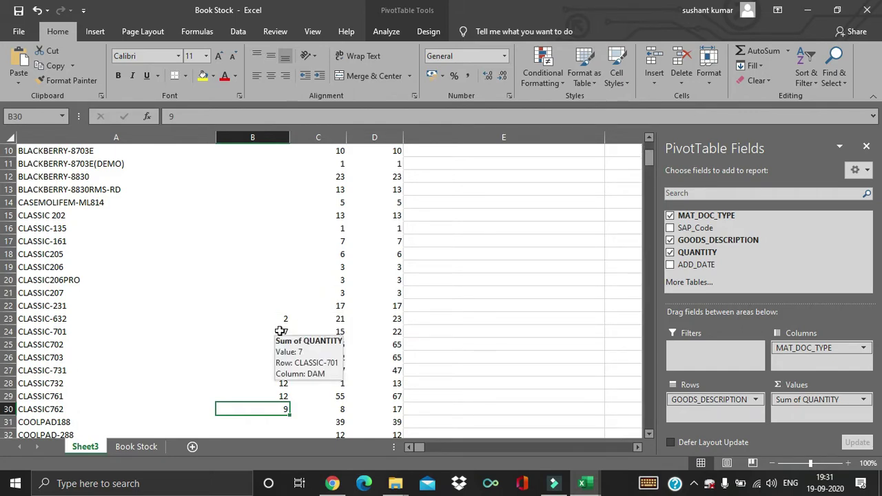
pyautogui.moveTo(272, 319)
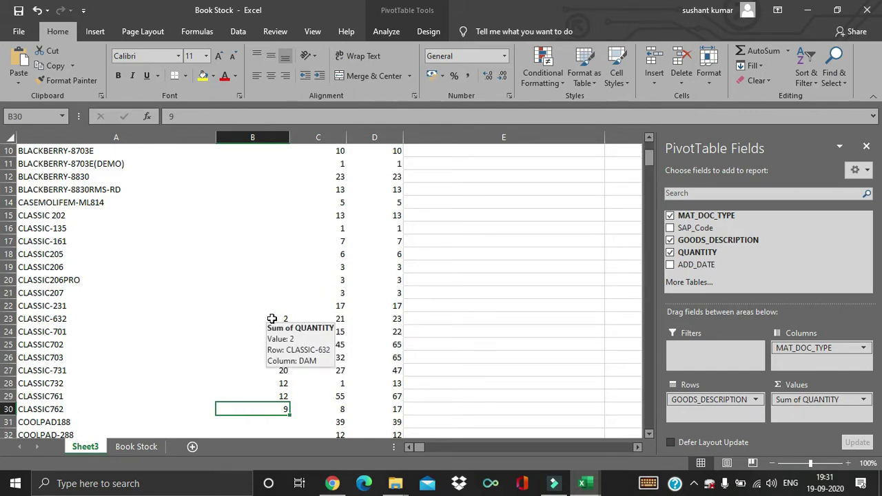
pyautogui.scroll(-2, 286, 324)
pyautogui.scroll(1, 281, 298)
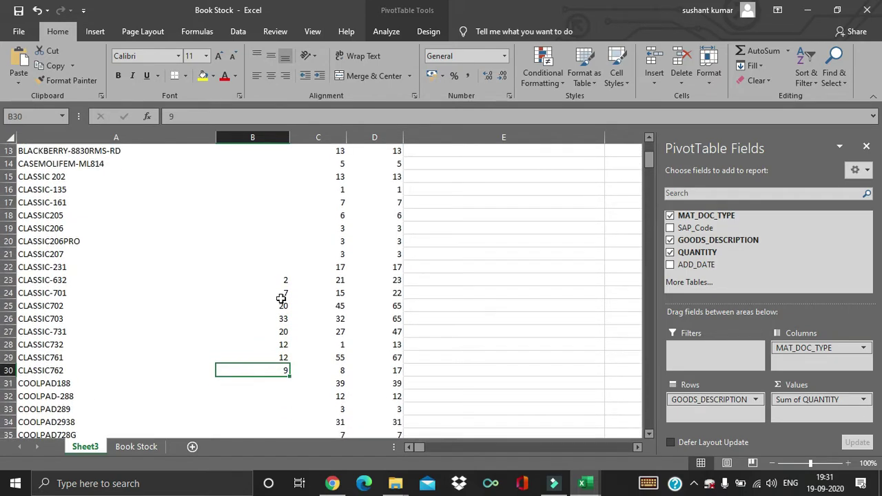
pyautogui.moveTo(281, 282)
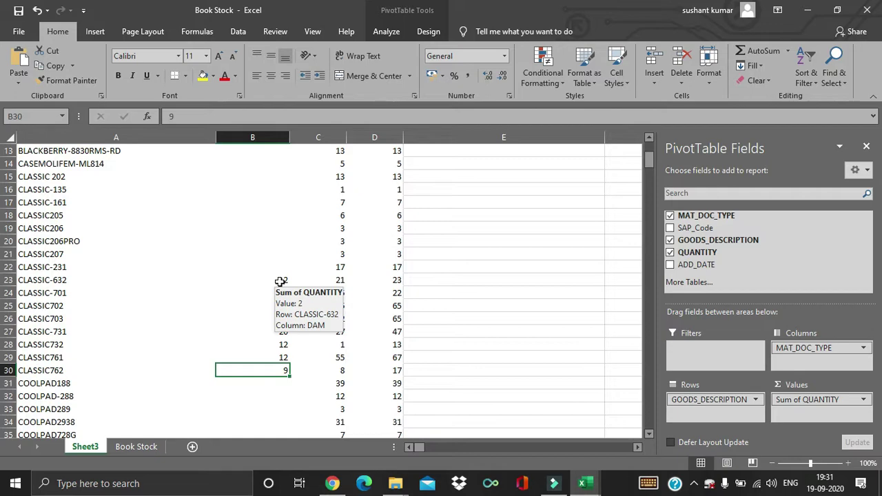
pyautogui.moveTo(247, 280); pyautogui.dragTo(386, 370)
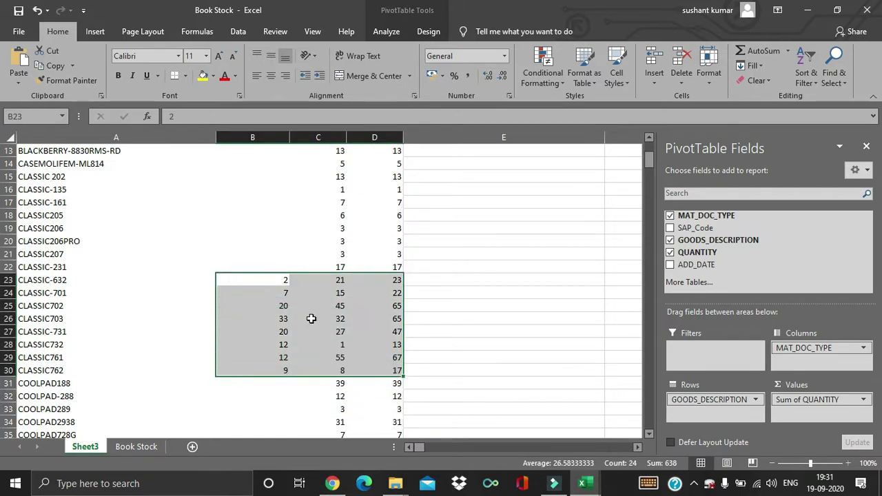
pyautogui.click(312, 318)
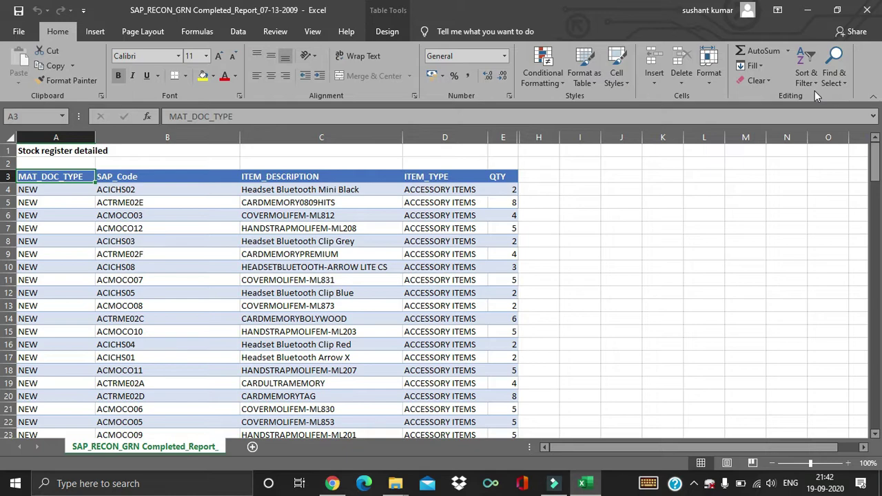
# Create a PivotTable on a new worksheet from the entire stock register table, Table1, in the SAP_RECON_GRN Completed_Report workbook.
pyautogui.hotkey('shift', 'Right')
pyautogui.hotkey('shift', 'Right')
pyautogui.hotkey('shift', 'Right')
pyautogui.hotkey('shift', 'Right')
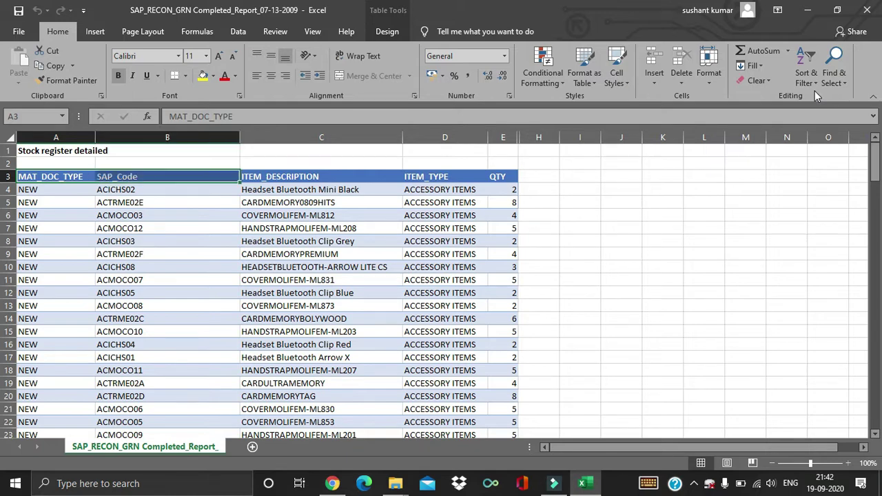
pyautogui.hotkey('ctrl', 'shift', 'Down')
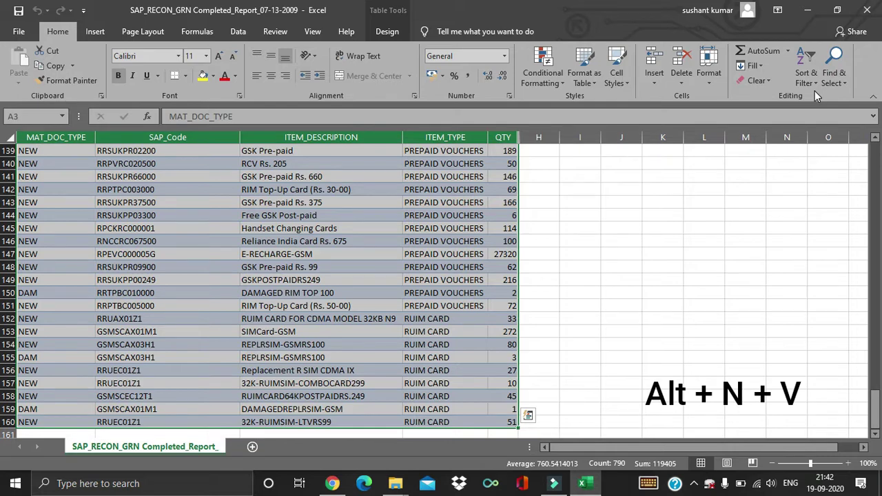
pyautogui.press('alt')
pyautogui.press('n')
pyautogui.press('v')
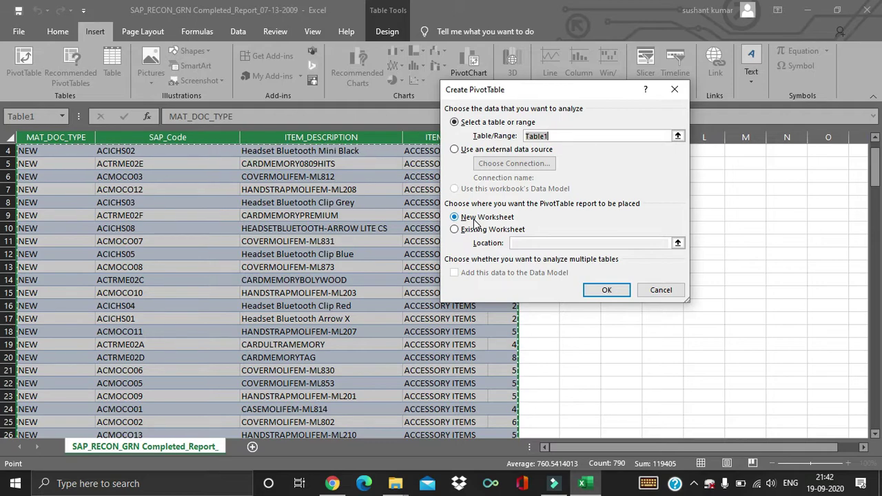
pyautogui.click(606, 290)
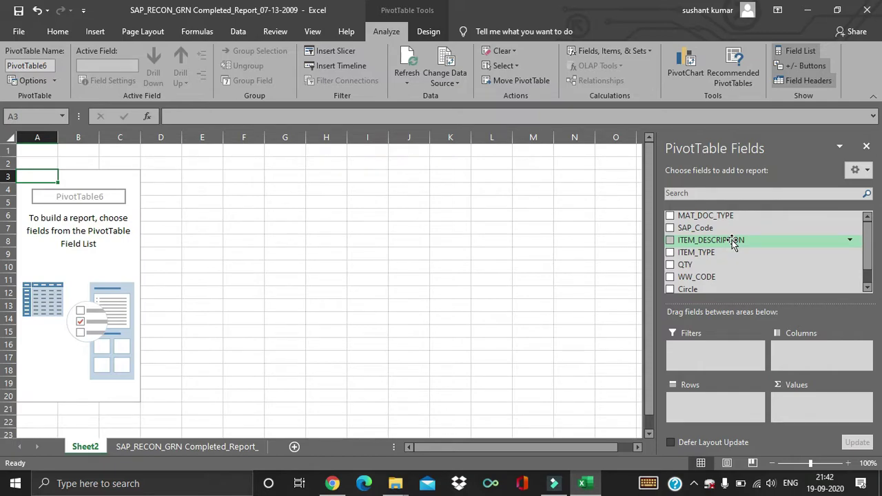
# Add ITEM_DESCRIPTION to Rows and QTY to Values as a sum in the new PivotTable.
pyautogui.moveTo(732, 239); pyautogui.dragTo(710, 403)
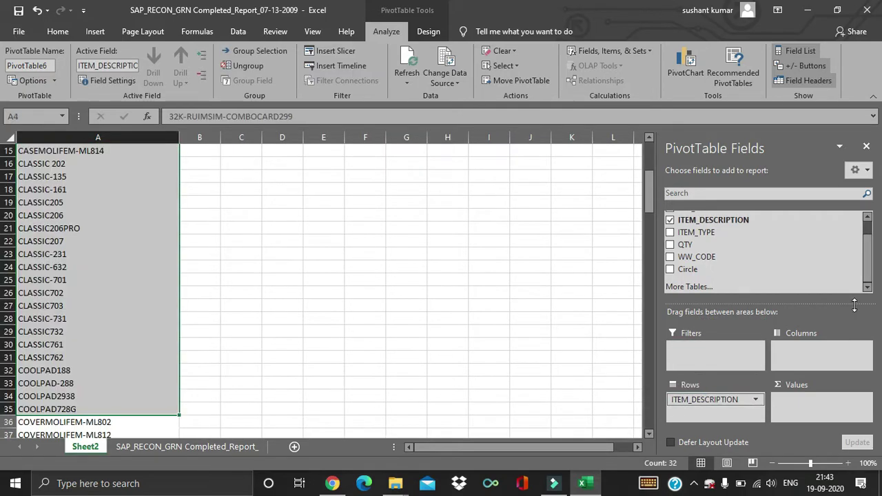
pyautogui.moveTo(685, 245); pyautogui.dragTo(820, 403)
pyautogui.scroll(5, 207, 234)
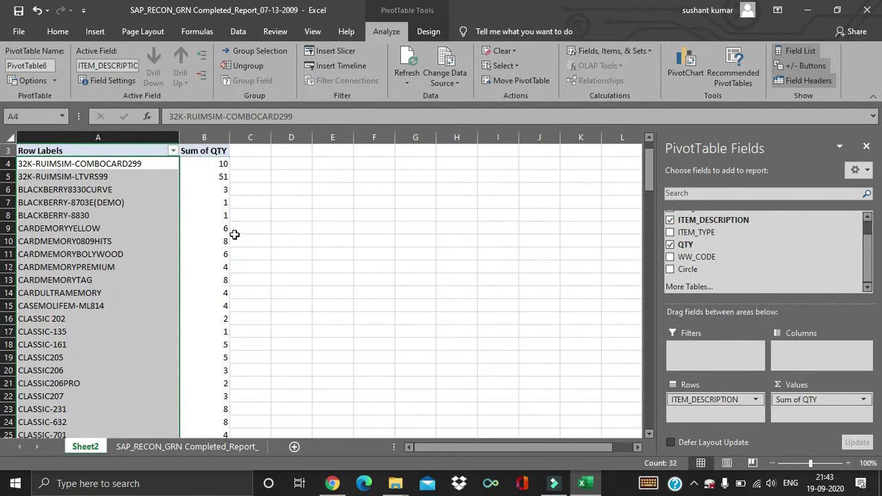
pyautogui.click(227, 240)
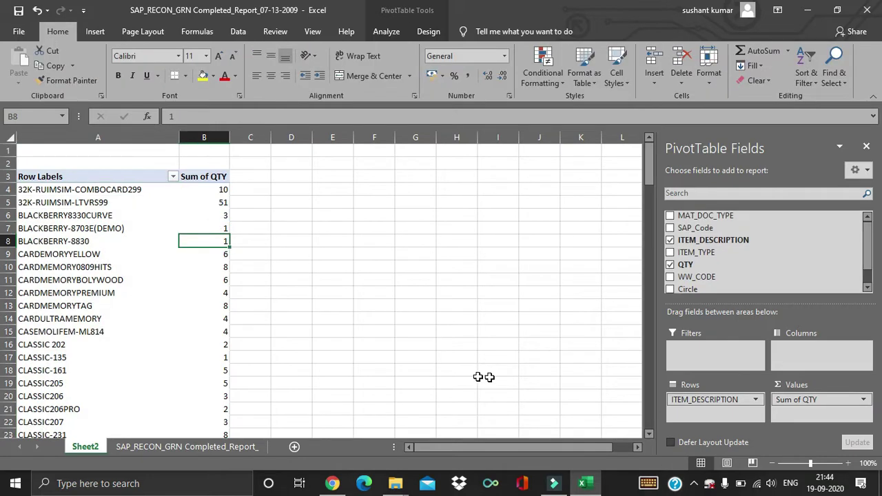
# Turn on filtering for the stock register table and review the available ITEM_TYPE categories without applying a filter.
pyautogui.click(241, 447)
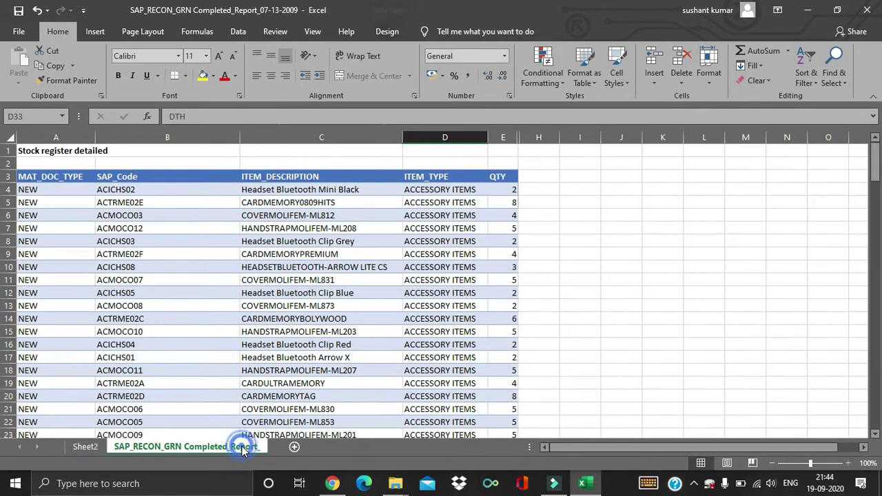
pyautogui.click(437, 189)
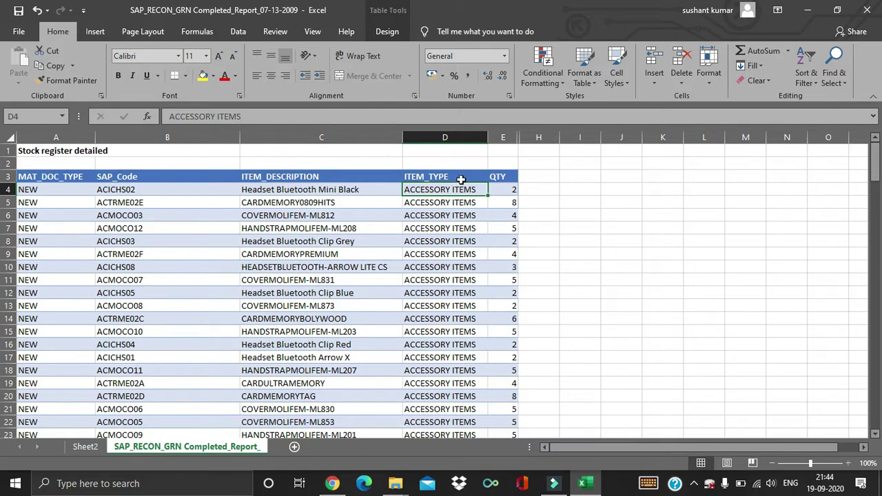
pyautogui.click(460, 177)
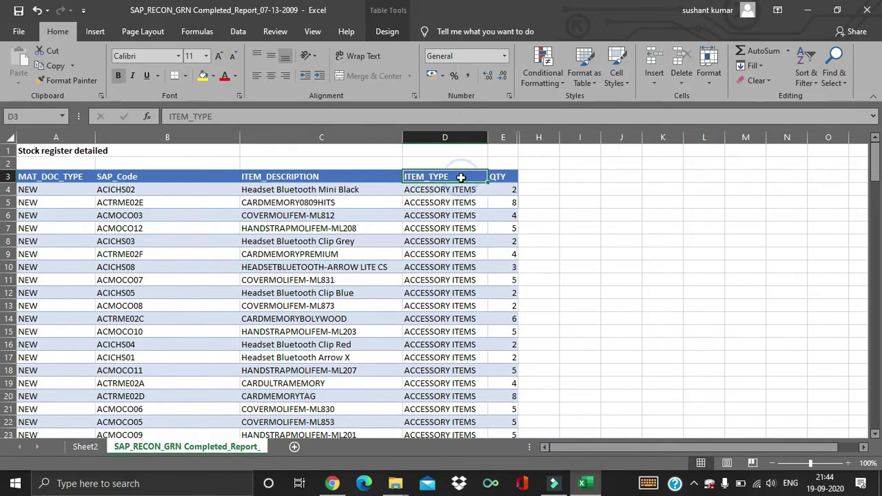
pyautogui.hotkey('ctrl', 'shift', 'l')
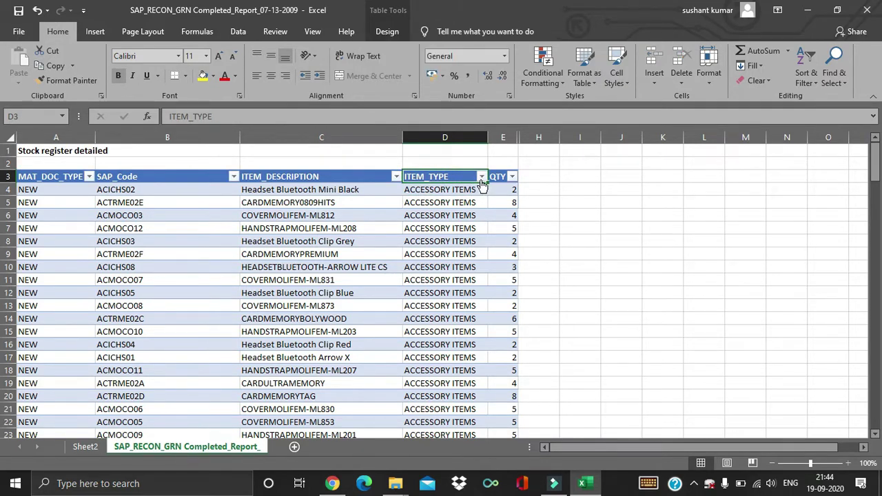
pyautogui.click(481, 177)
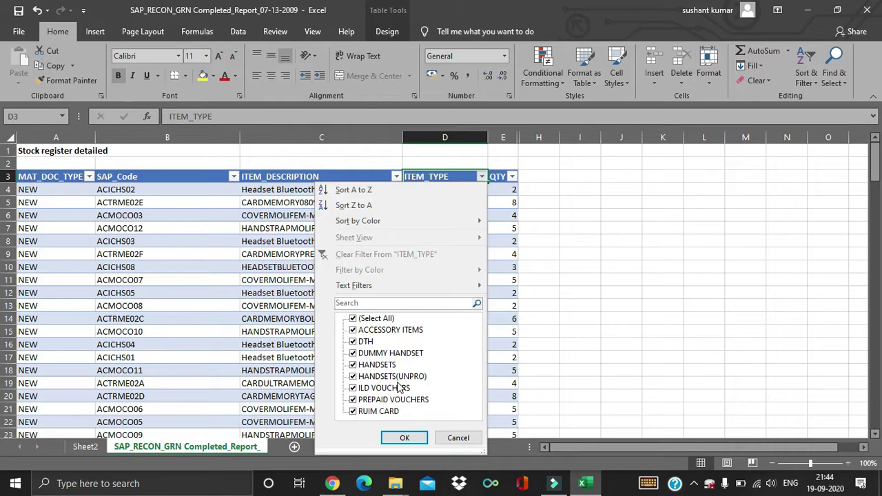
pyautogui.click(317, 193)
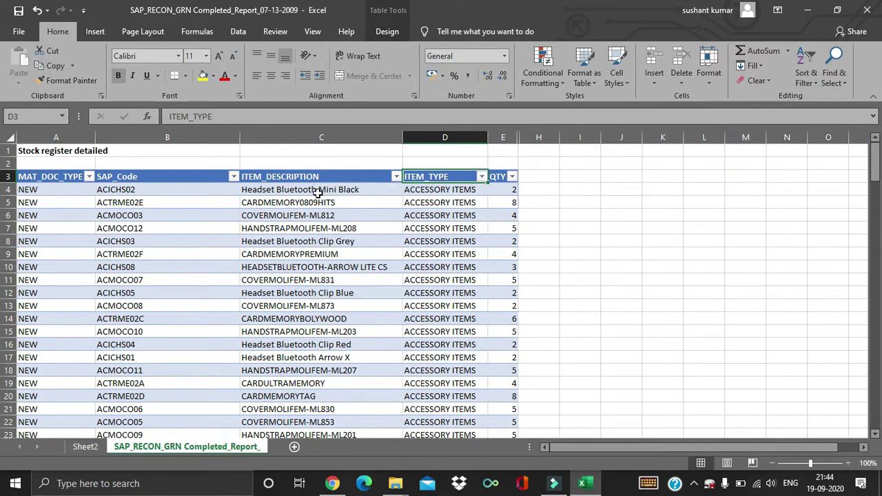
pyautogui.moveTo(317, 193); pyautogui.dragTo(317, 383)
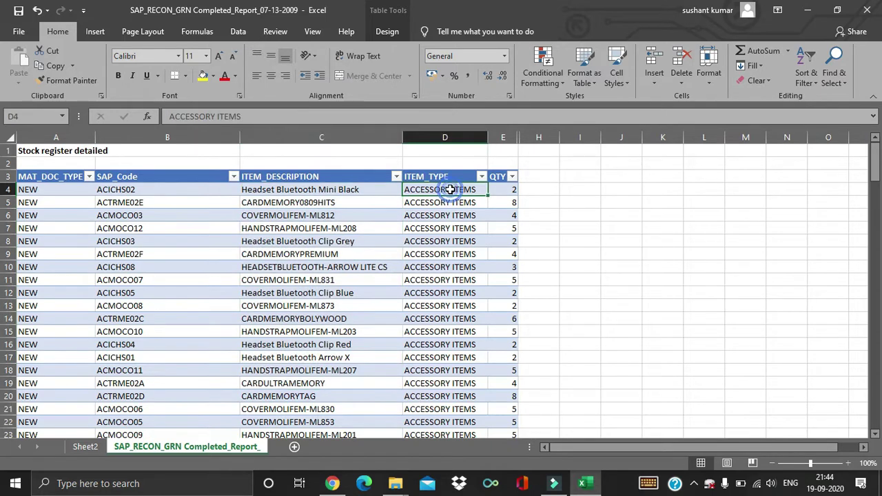
pyautogui.click(450, 189)
# Add ITEM_TYPE below ITEM_DESCRIPTION in the Rows area of the Sheet2 PivotTable.
pyautogui.click(86, 447)
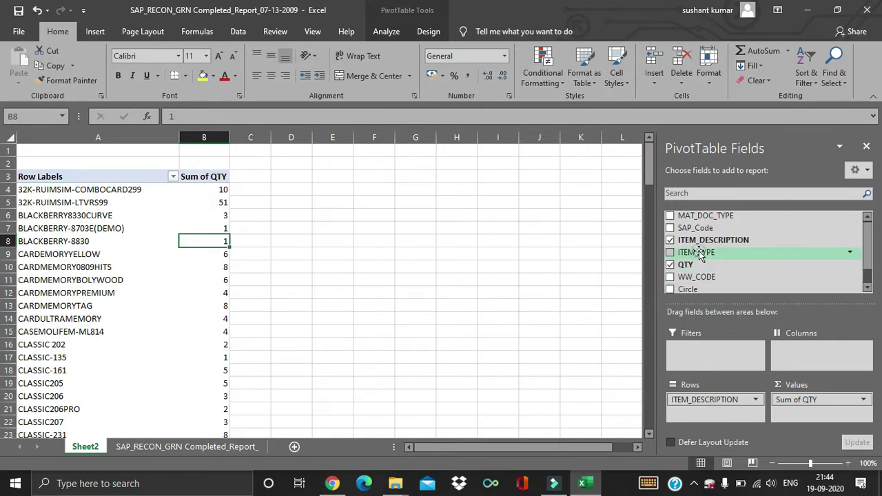
pyautogui.moveTo(699, 252); pyautogui.dragTo(712, 415)
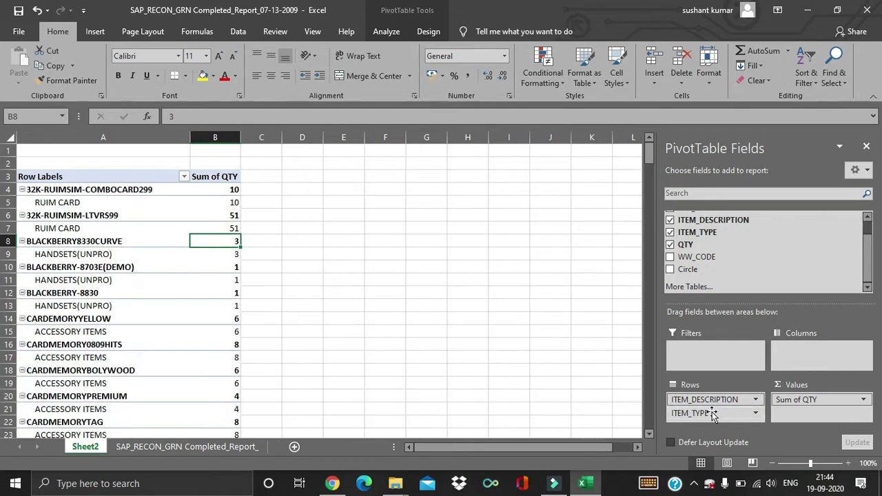
pyautogui.click(65, 203)
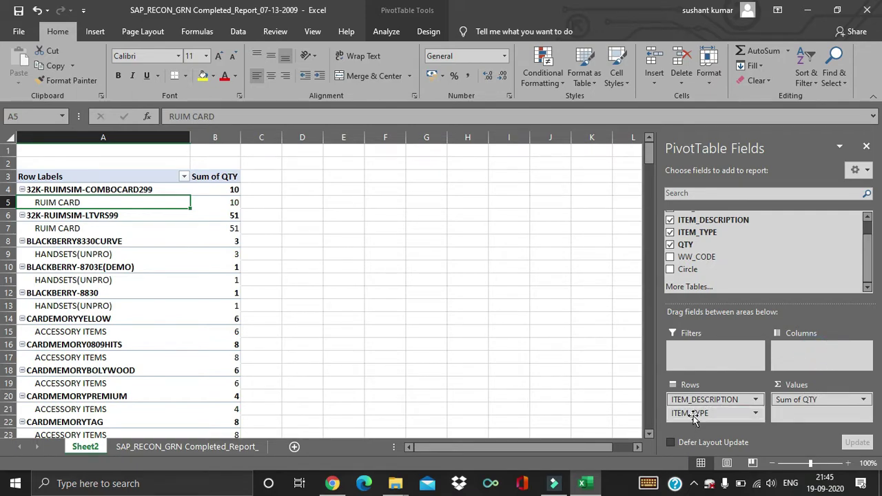
# Move ITEM_TYPE from Rows to Columns in the PivotTable and check the first item's quantity across the item types.
pyautogui.moveTo(693, 414); pyautogui.dragTo(695, 415)
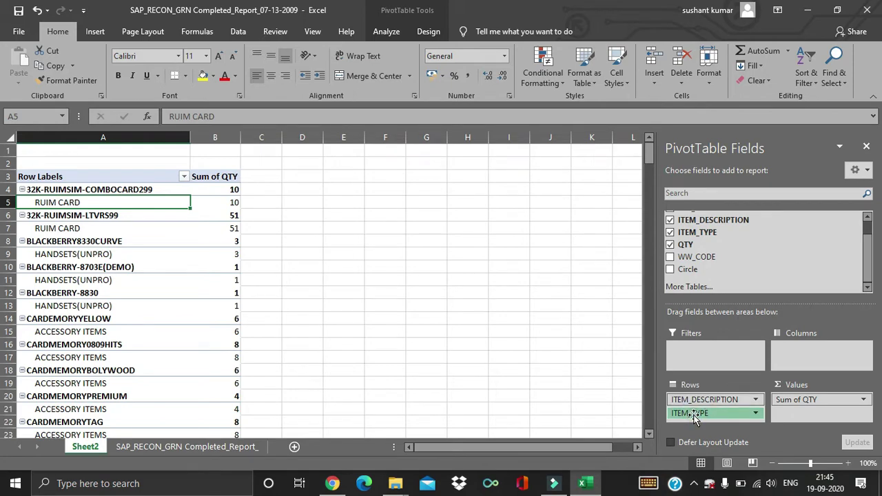
pyautogui.moveTo(694, 419); pyautogui.dragTo(805, 350)
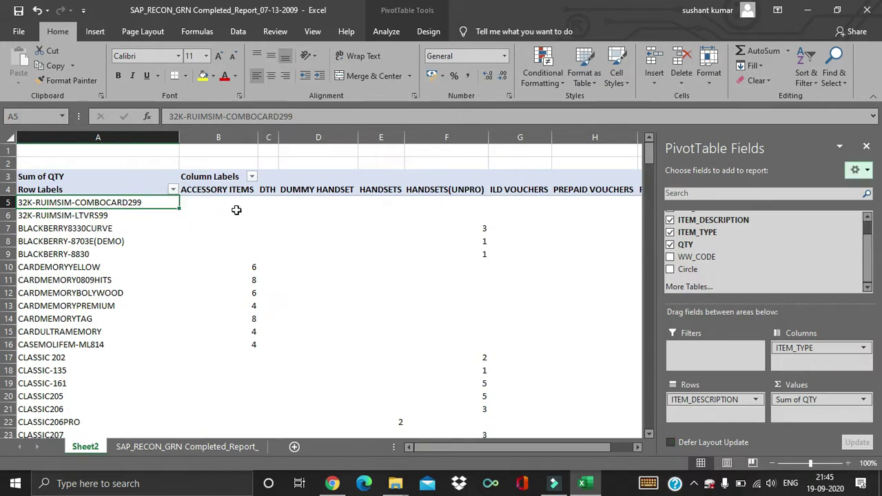
pyautogui.click(236, 209)
pyautogui.hotkey('ctrl', 'Right')
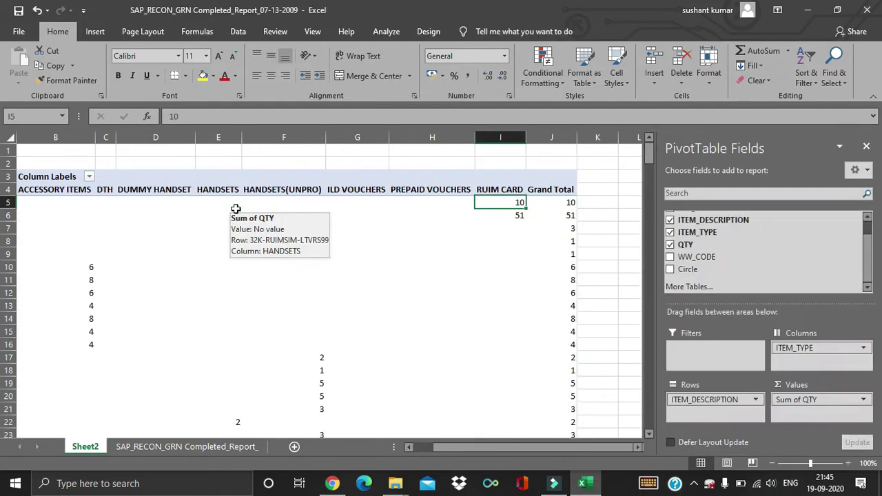
# Examine the item descriptions and their quantities under the item type columns, including the memory card rows under ACCESSORY ITEMS.
pyautogui.hotkey('ctrl', 'Left')
pyautogui.press('Down')
pyautogui.press('Down')
pyautogui.press('Down')
pyautogui.press('Down')
pyautogui.press('Down')
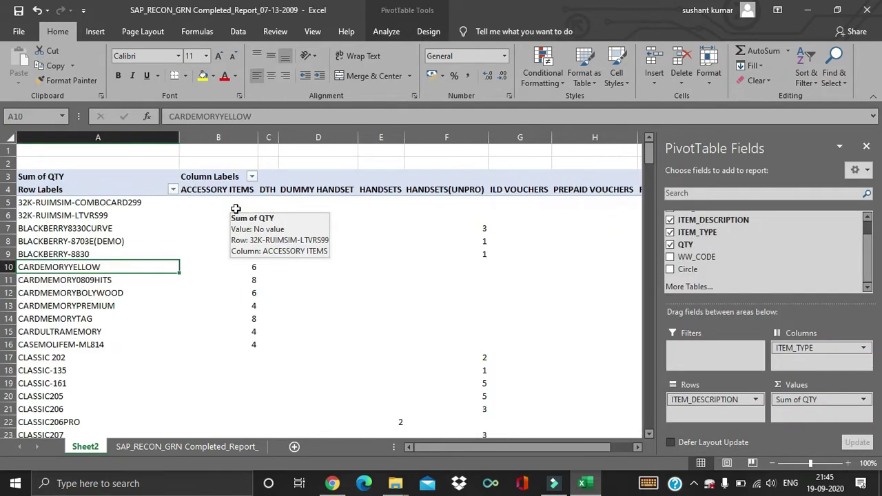
pyautogui.click(241, 269)
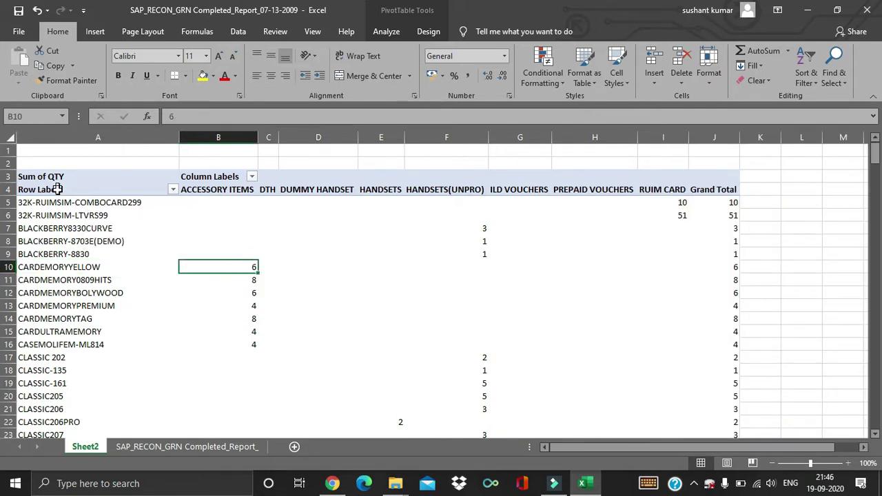
pyautogui.moveTo(65, 203); pyautogui.dragTo(69, 228)
pyautogui.click(81, 255)
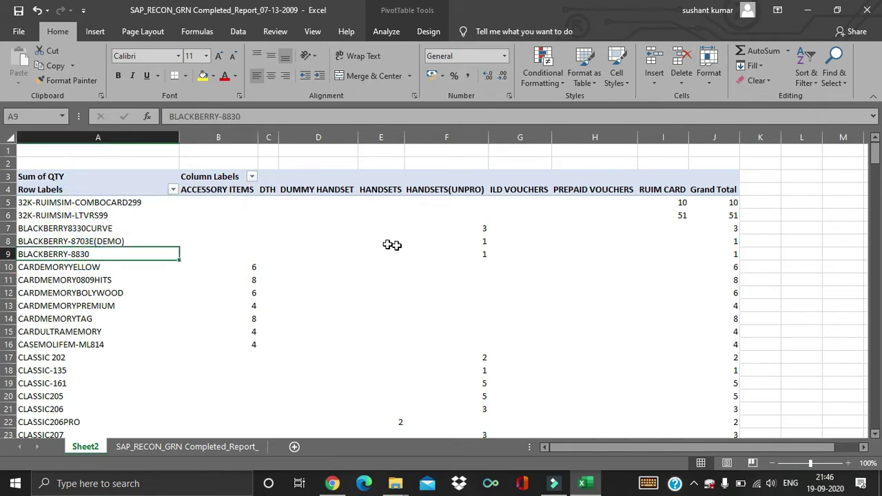
pyautogui.moveTo(251, 270); pyautogui.dragTo(242, 349)
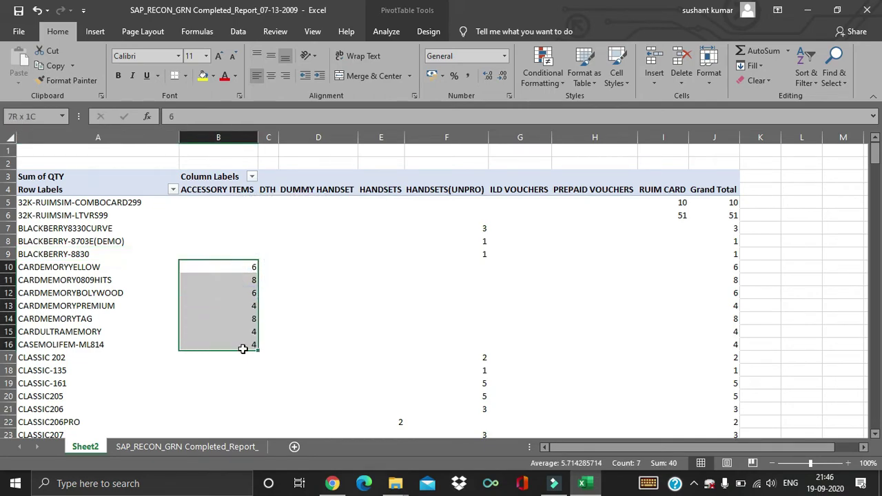
pyautogui.click(348, 161)
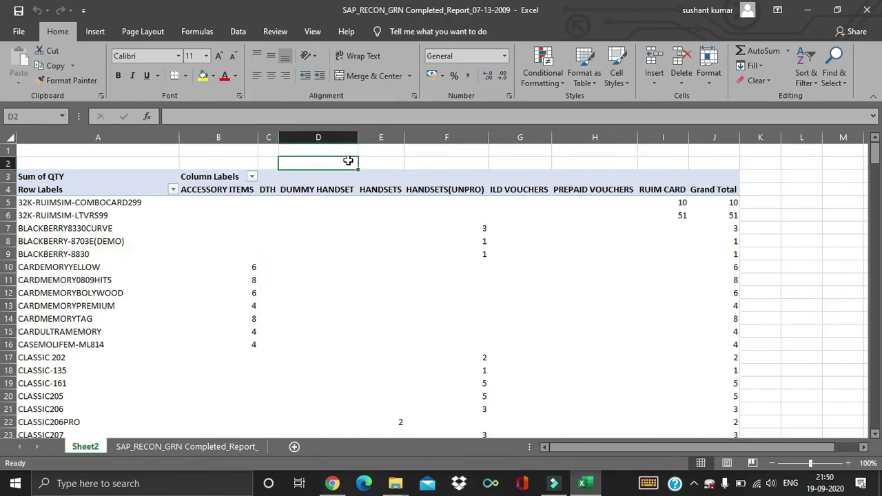
# Copy the Sheet2 PivotTable from the Row Labels header row through the Grand Total row, including all item type columns.
pyautogui.click(103, 189)
pyautogui.hotkey('shift', 'Right')
pyautogui.hotkey('shift', 'Right')
pyautogui.hotkey('shift', 'Right')
pyautogui.hotkey('shift', 'Right')
pyautogui.hotkey('shift', 'Right')
pyautogui.hotkey('shift', 'Right')
pyautogui.hotkey('shift', 'Right')
pyautogui.hotkey('shift', 'Right')
pyautogui.hotkey('shift', 'Right')
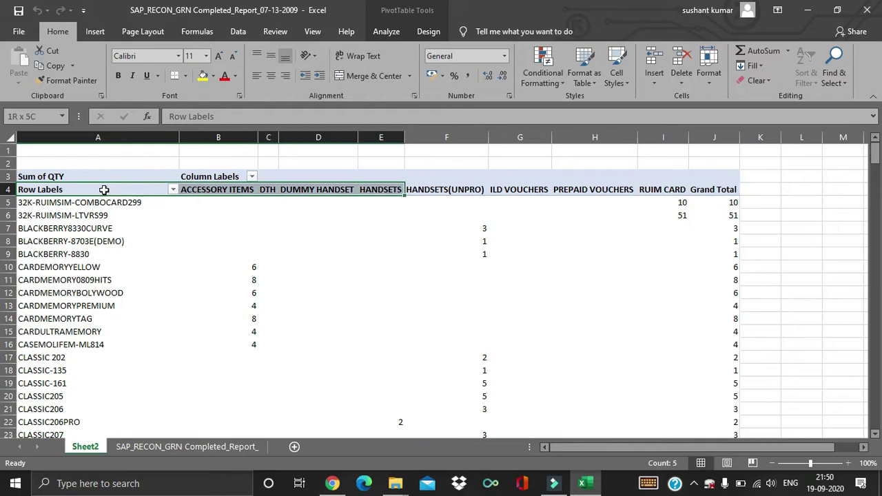
pyautogui.hotkey('ctrl', 'shift', 'Down')
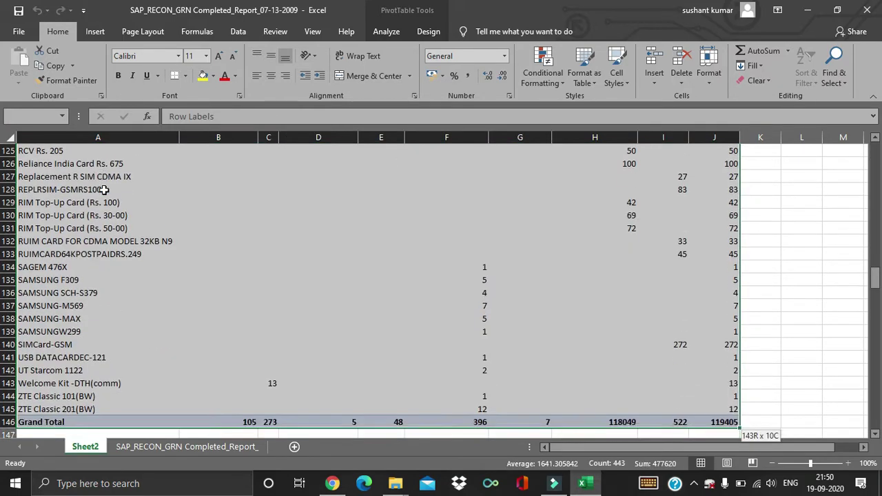
pyautogui.hotkey('ctrl', 'c')
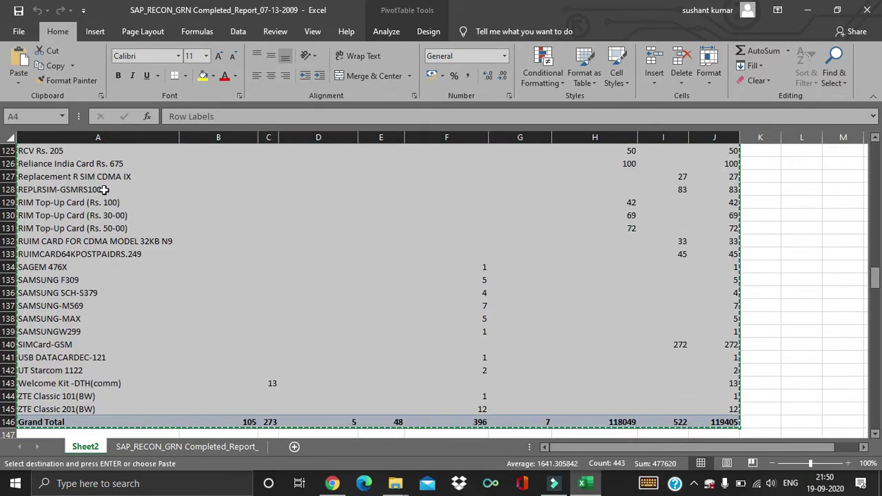
# Paste the copied table at cell B3 of a new worksheet and autofit its column widths.
pyautogui.click(295, 448)
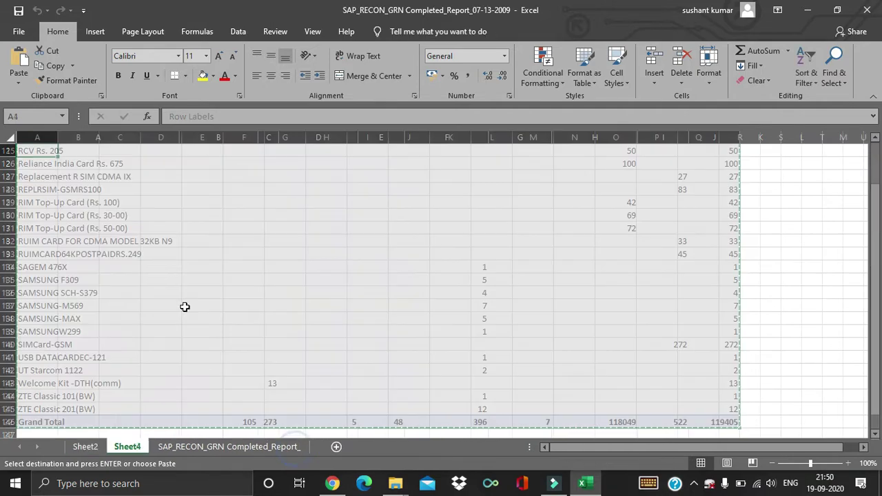
pyautogui.click(83, 182)
pyautogui.press('Return')
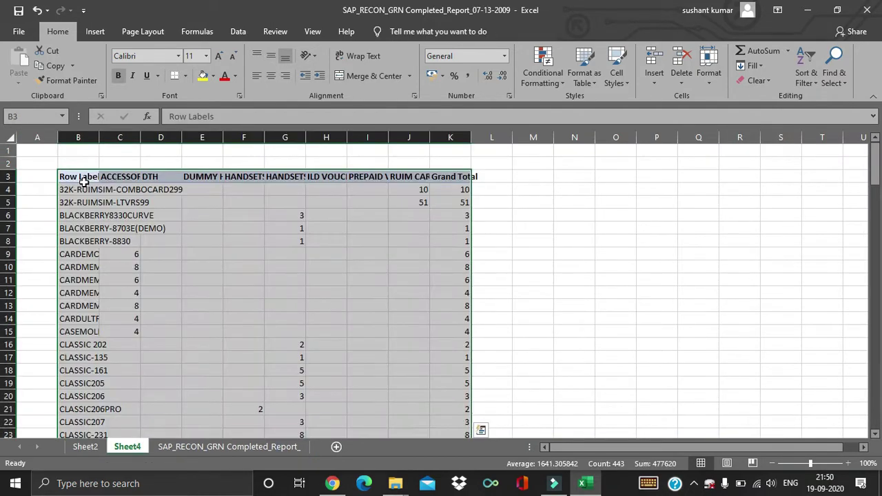
pyautogui.hotkey('alt', 'h')
pyautogui.press('o')
pyautogui.press('i')
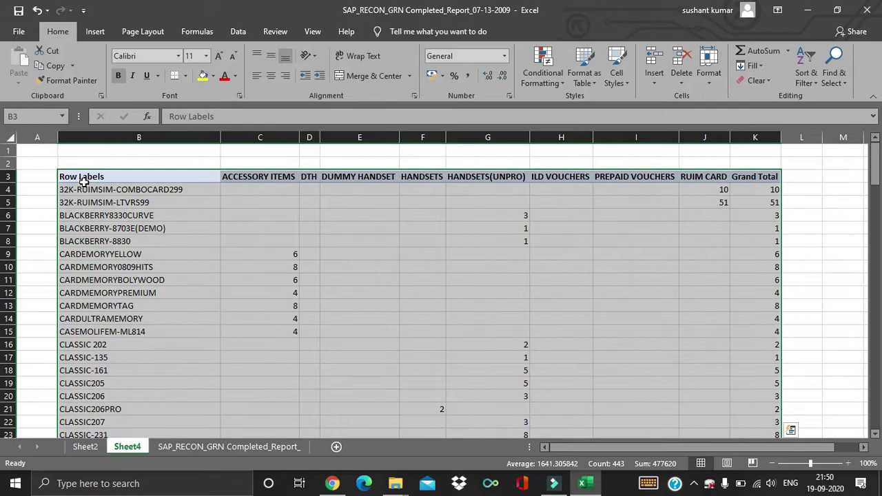
pyautogui.click(243, 254)
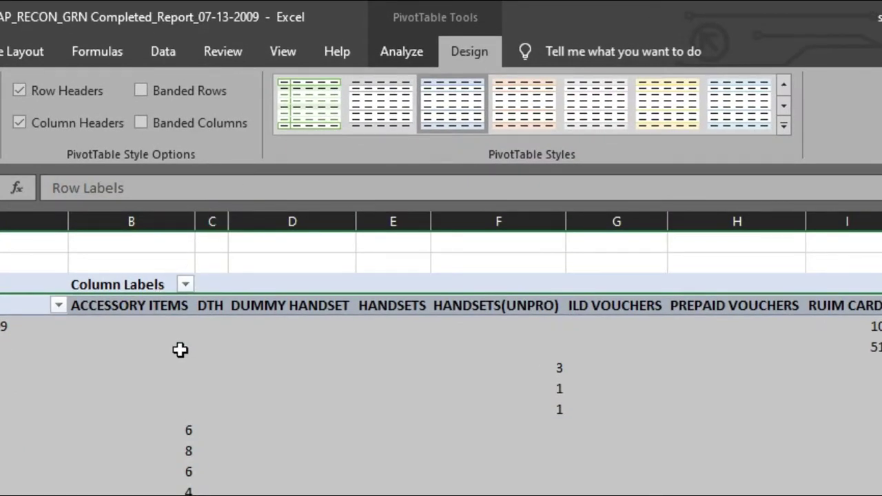
# Apply the PivotTable style with a solid dark blue header to the Sheet2 PivotTable.
pyautogui.moveTo(180, 350)
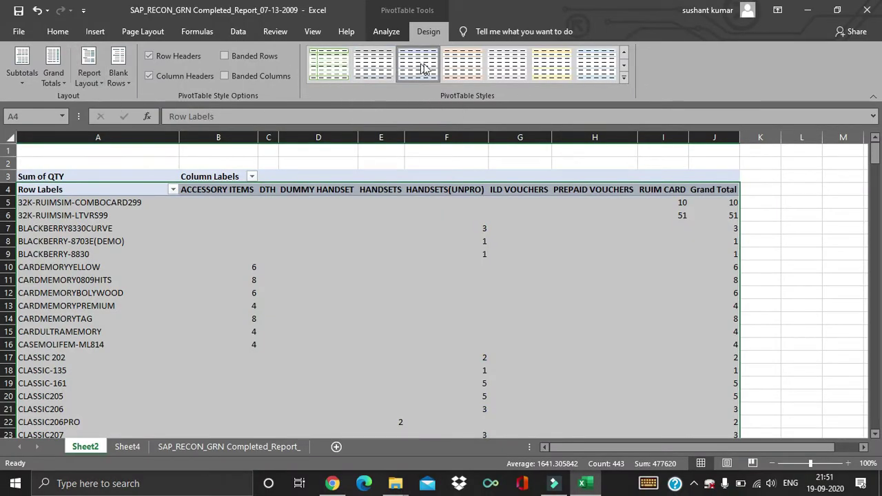
pyautogui.click(424, 67)
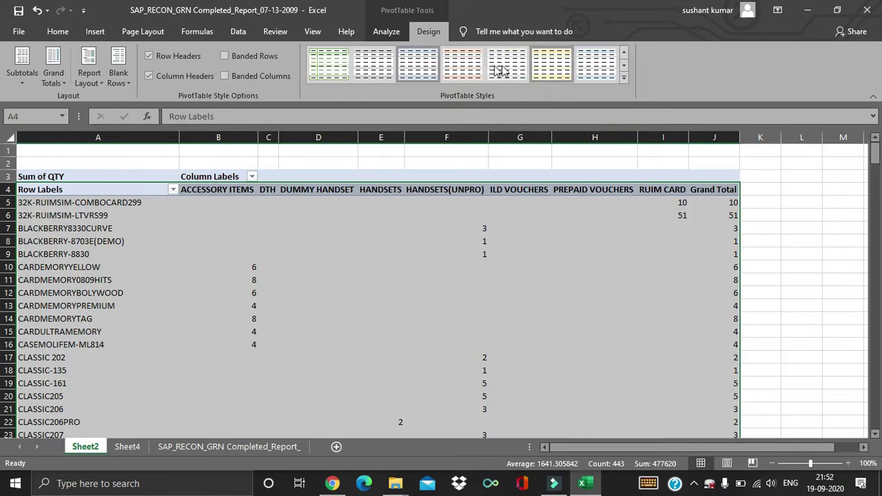
pyautogui.click(623, 71)
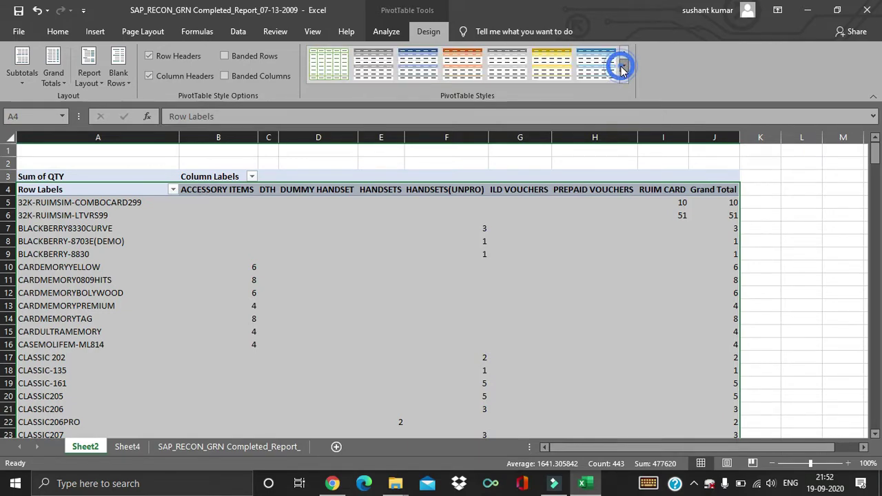
pyautogui.click(423, 67)
pyautogui.click(224, 226)
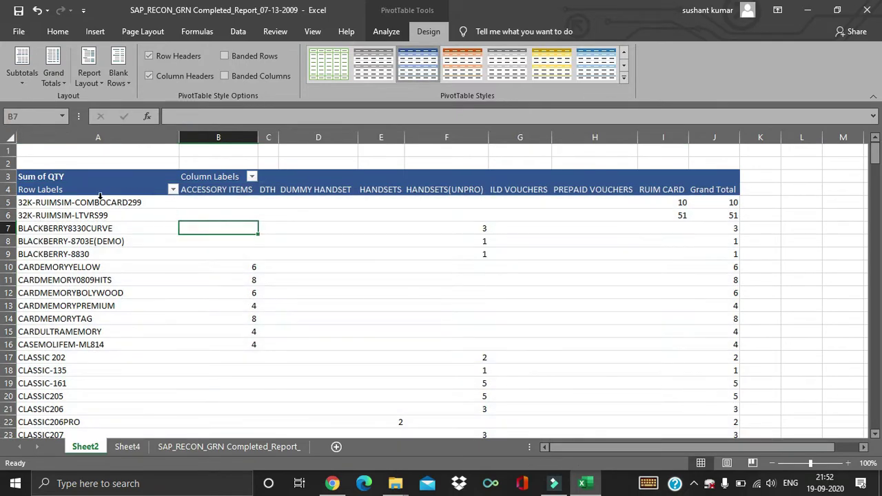
# Apply the PivotTable style with a black header and pale yellow rows.
pyautogui.click(623, 65)
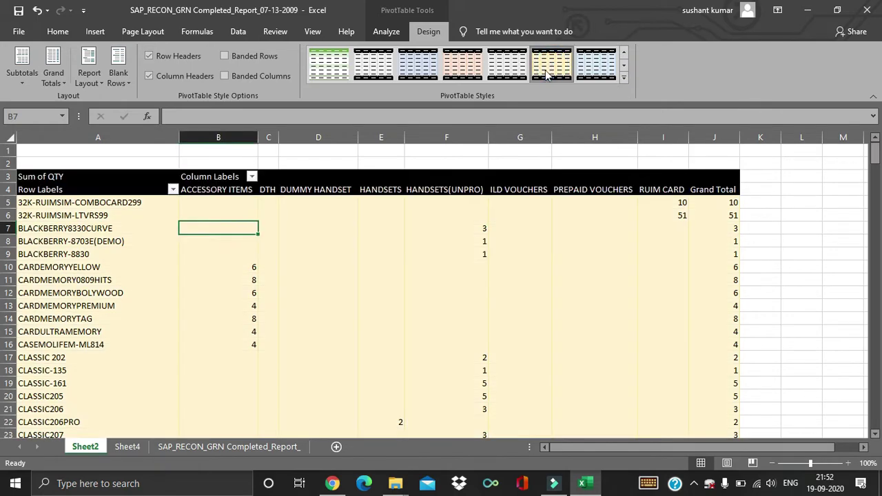
pyautogui.click(547, 74)
pyautogui.click(268, 238)
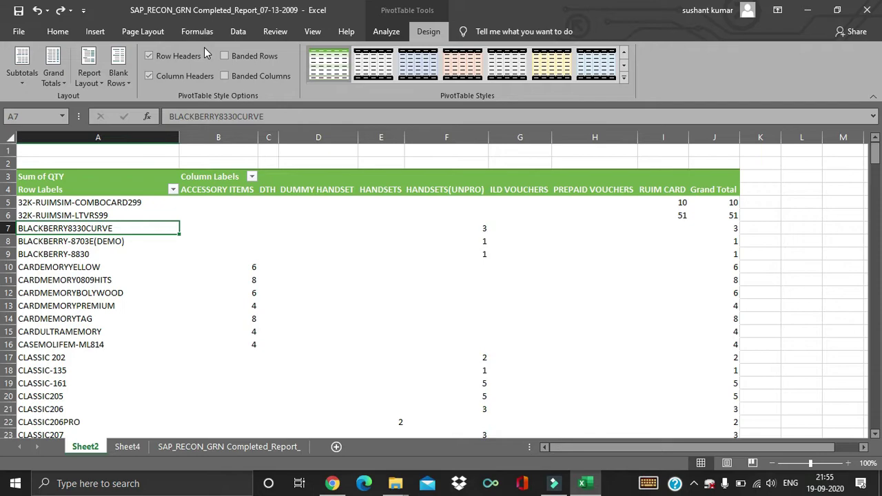
# Review the report layout and blank row options, and show the PivotTable in tabular form.
pyautogui.click(93, 78)
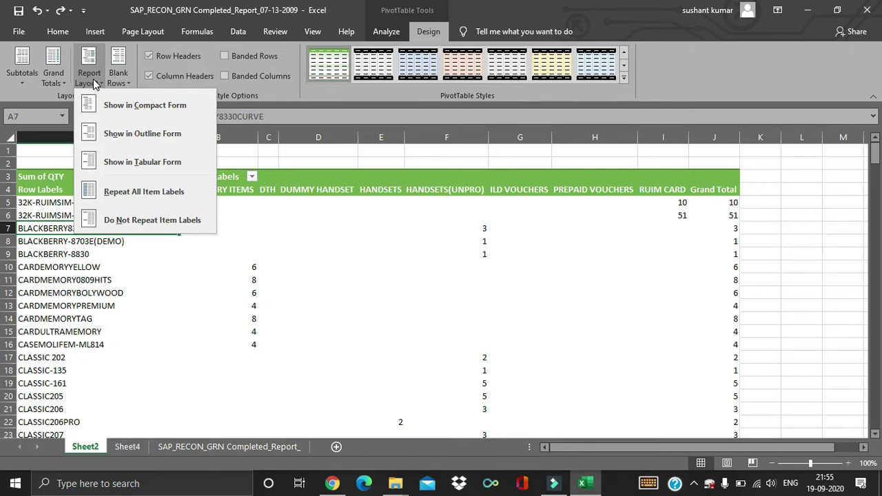
pyautogui.click(85, 100)
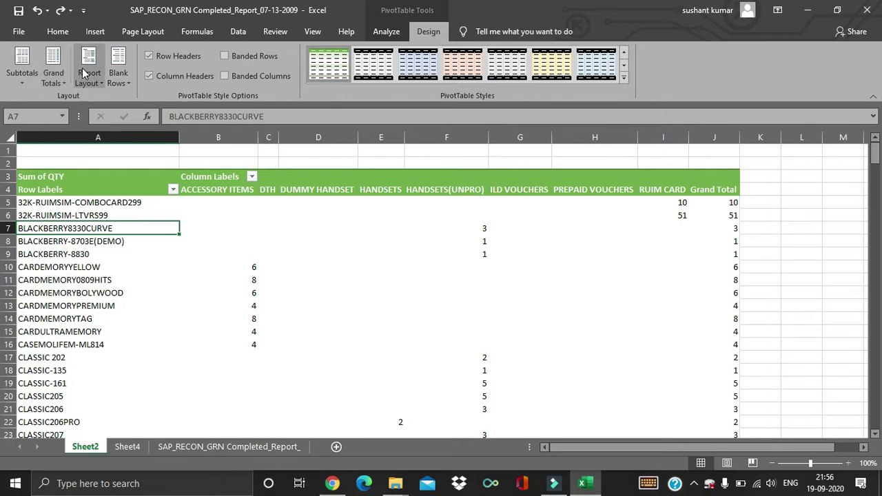
pyautogui.click(126, 79)
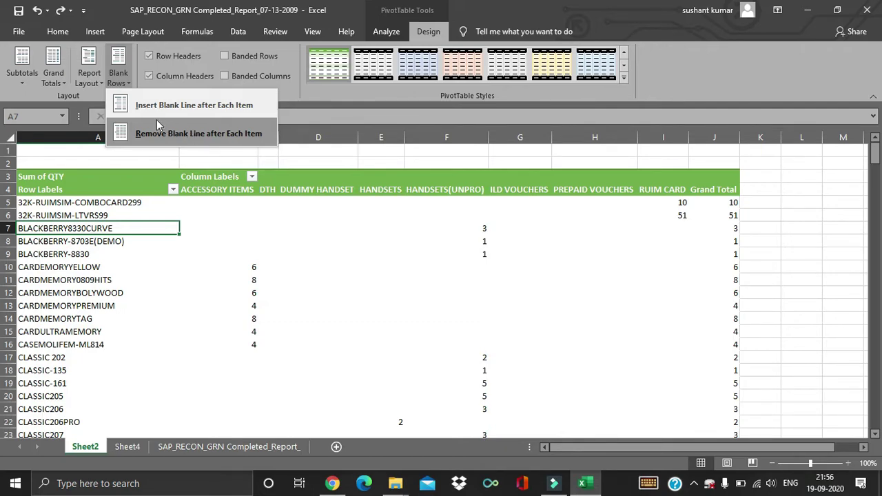
pyautogui.click(100, 83)
pyautogui.click(99, 83)
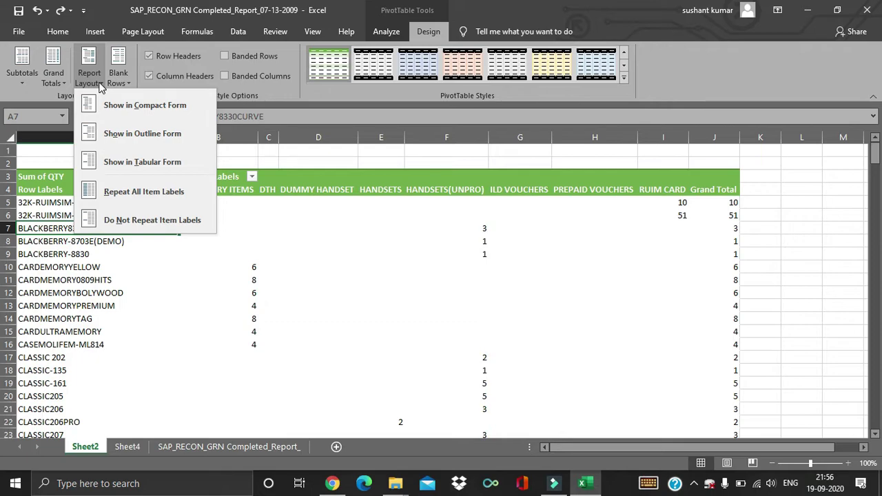
pyautogui.click(145, 163)
pyautogui.click(507, 219)
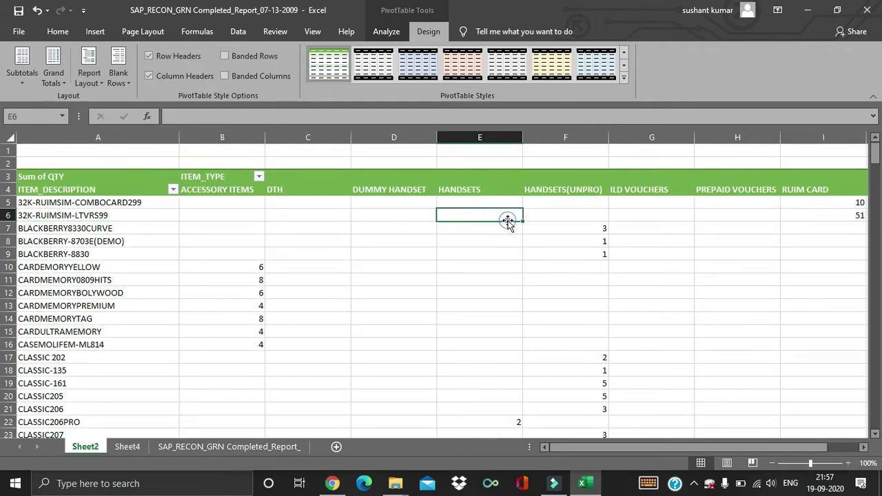
# Examine the tabular PivotTable's header row from Sum of QTY across the ITEM_TYPE columns.
pyautogui.press('Up')
pyautogui.press('Up')
pyautogui.press('Left')
pyautogui.press('Left')
pyautogui.press('Left')
pyautogui.press('Left')
pyautogui.press('Up')
pyautogui.hotkey('ctrl', 'shift', 'Right')
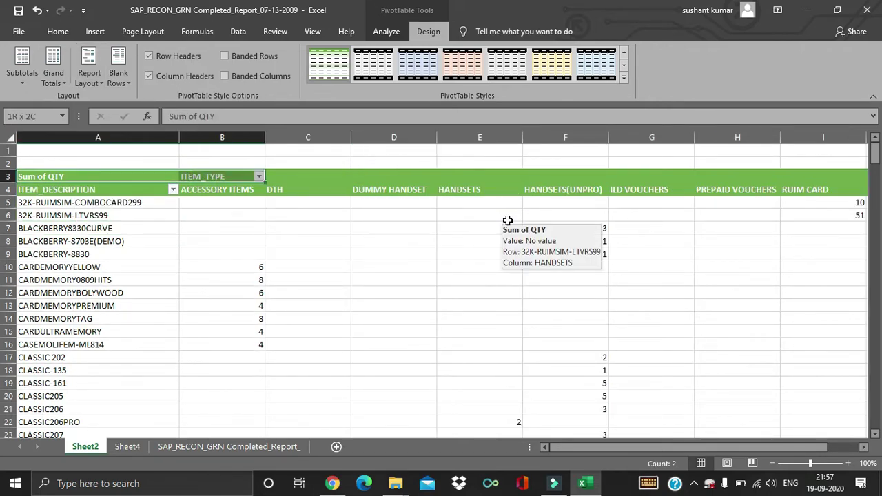
pyautogui.hotkey('shift', 'Right')
pyautogui.hotkey('shift', 'Right')
pyautogui.hotkey('shift', 'Right')
pyautogui.hotkey('shift', 'Right')
pyautogui.hotkey('shift', 'Right')
pyautogui.hotkey('shift', 'Right')
pyautogui.hotkey('shift', 'Right')
pyautogui.hotkey('shift', 'Right')
pyautogui.press('Left')
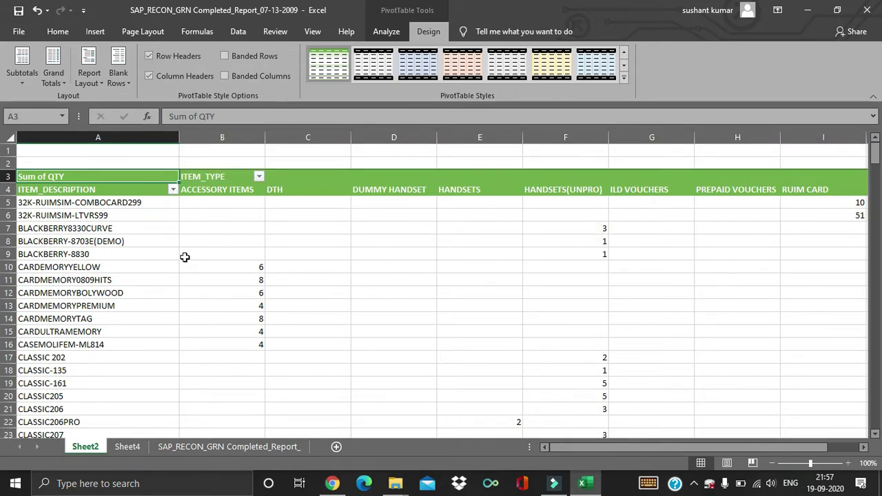
# Switch the PivotTable's report layout to compact form and undo that change.
pyautogui.click(122, 255)
pyautogui.click(92, 77)
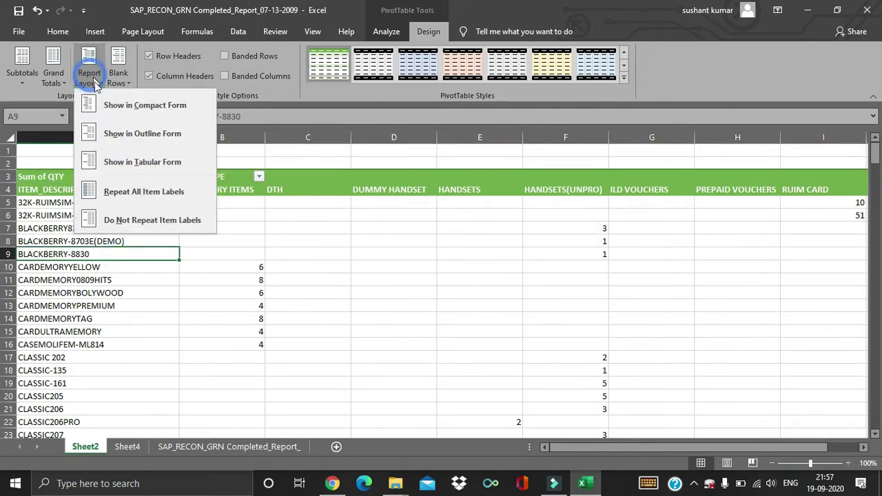
pyautogui.click(96, 106)
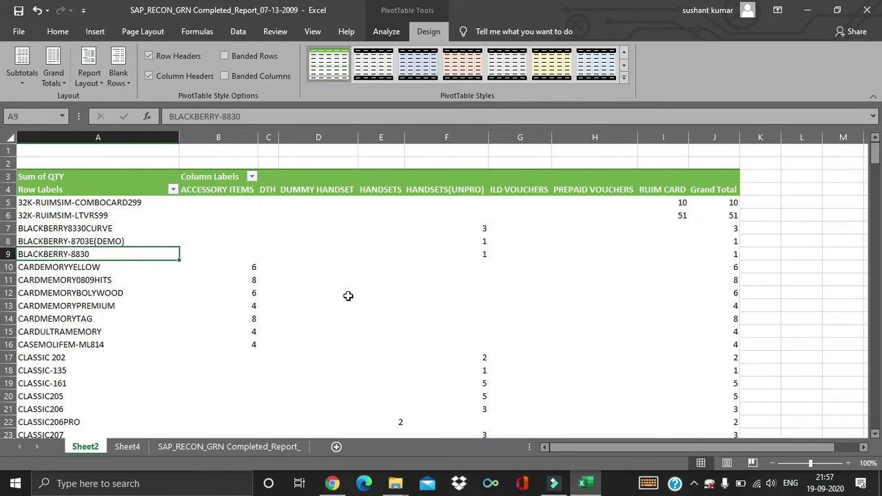
pyautogui.moveTo(348, 296)
pyautogui.hotkey('ctrl', 'z')
# Review the PivotTable's subtotal and grand total options without choosing one.
pyautogui.click(31, 81)
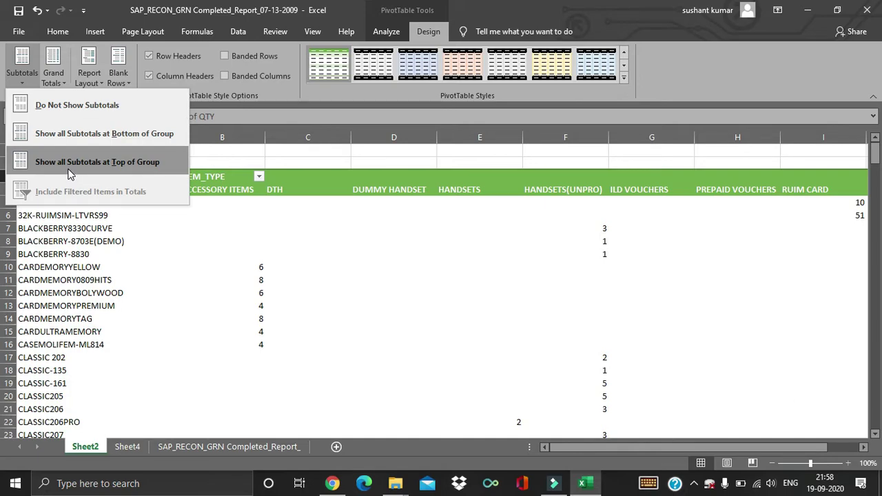
pyautogui.click(63, 84)
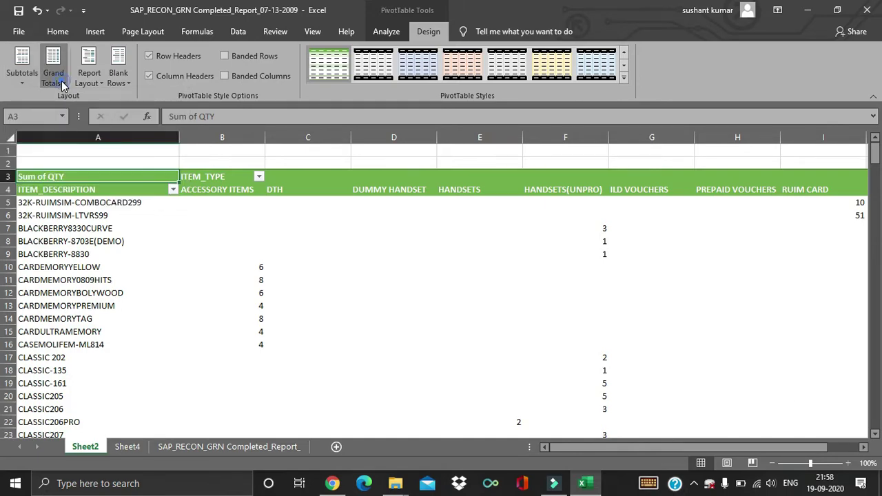
pyautogui.click(62, 85)
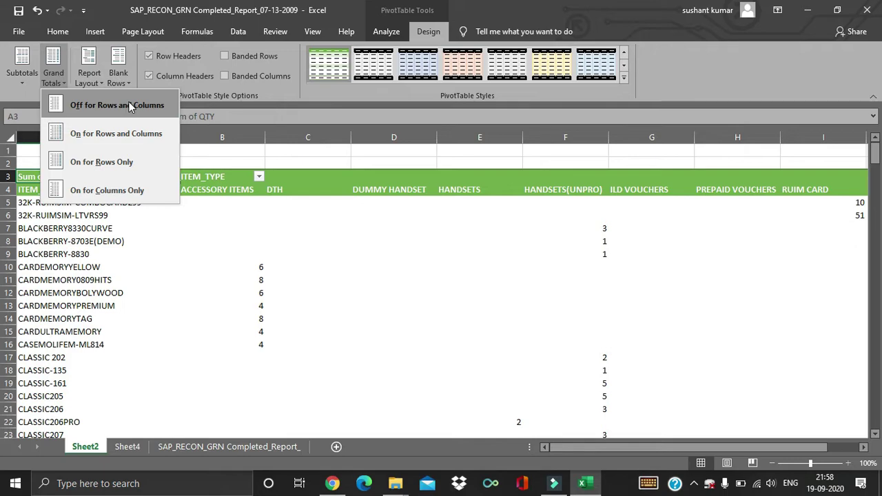
pyautogui.click(373, 328)
# Check the PivotTable's Grand Total column and its Grand Total row across the item types.
pyautogui.click(385, 243)
pyautogui.hotkey('ctrl', 'Right')
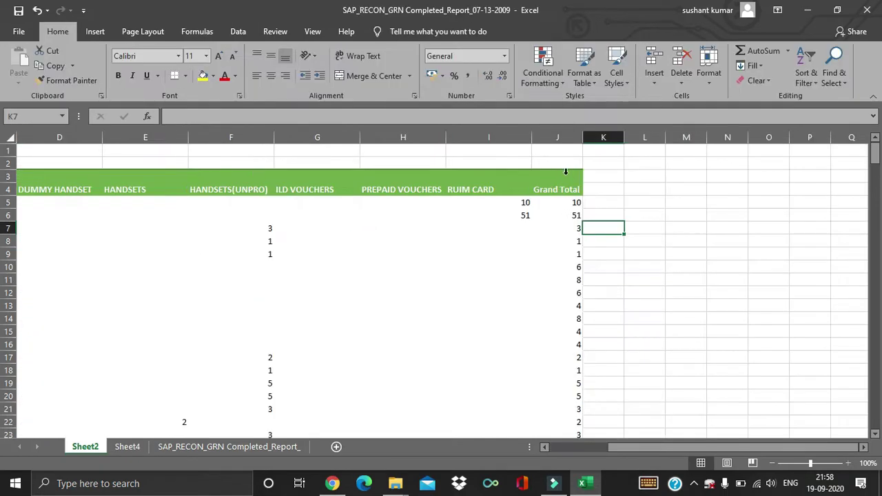
pyautogui.click(565, 188)
pyautogui.scroll(-5, 693, 168)
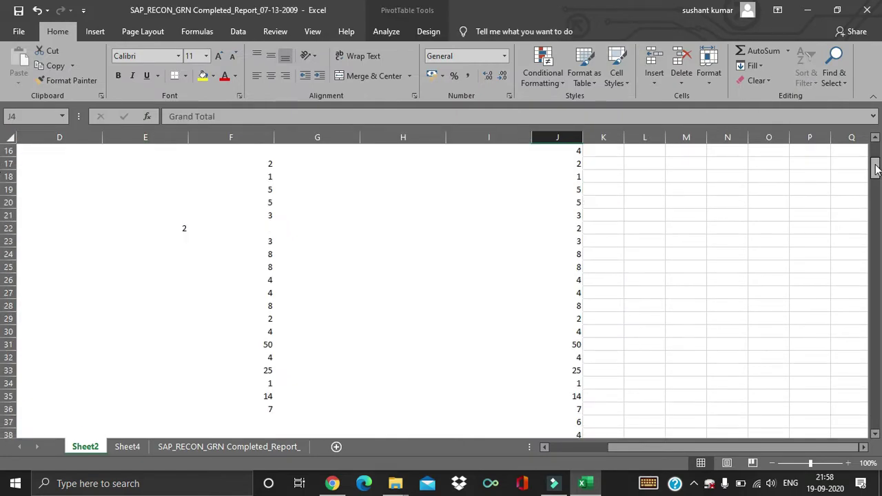
pyautogui.moveTo(875, 169); pyautogui.dragTo(875, 279)
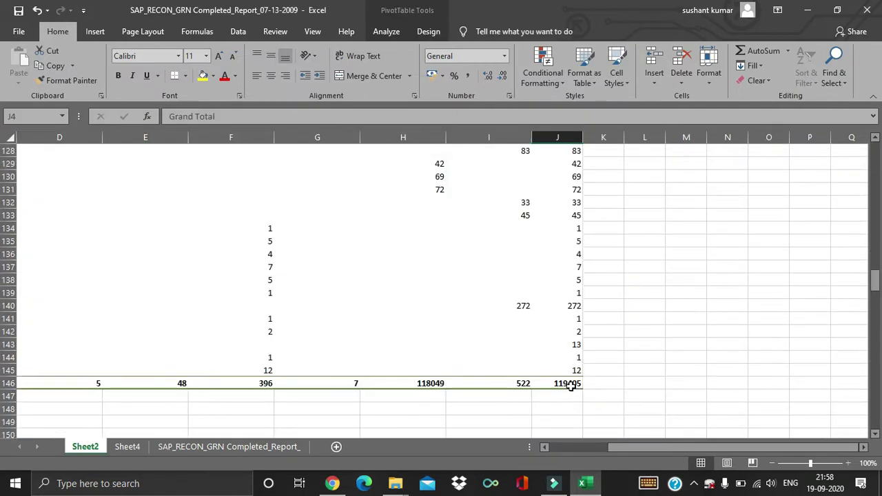
pyautogui.click(572, 386)
pyautogui.press('Left')
pyautogui.press('Left')
pyautogui.hotkey('ctrl', 'Left')
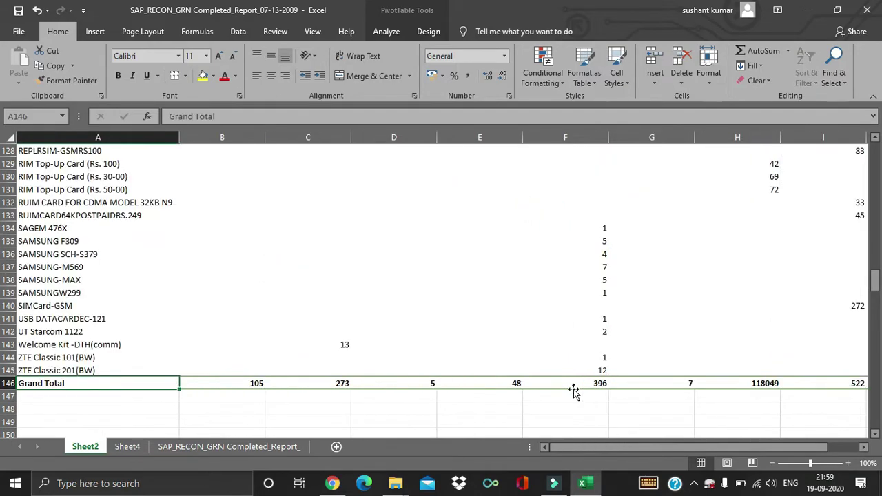
pyautogui.scroll(-3, 571, 388)
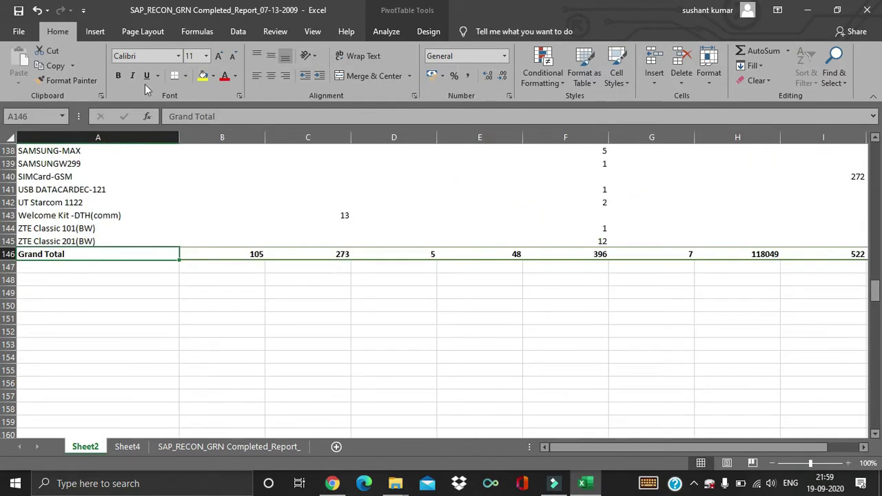
# Check the Grand Total row and column, and turn the PivotTable's grand totals off for rows and columns.
pyautogui.click(424, 29)
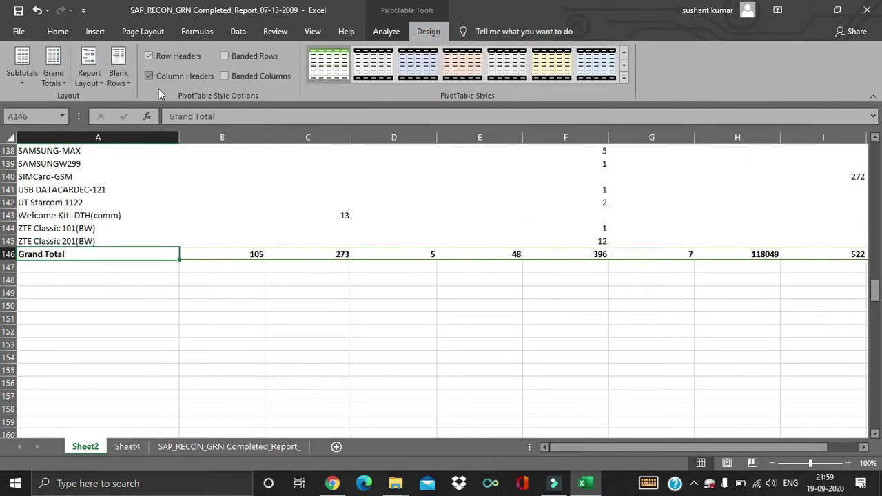
pyautogui.click(47, 82)
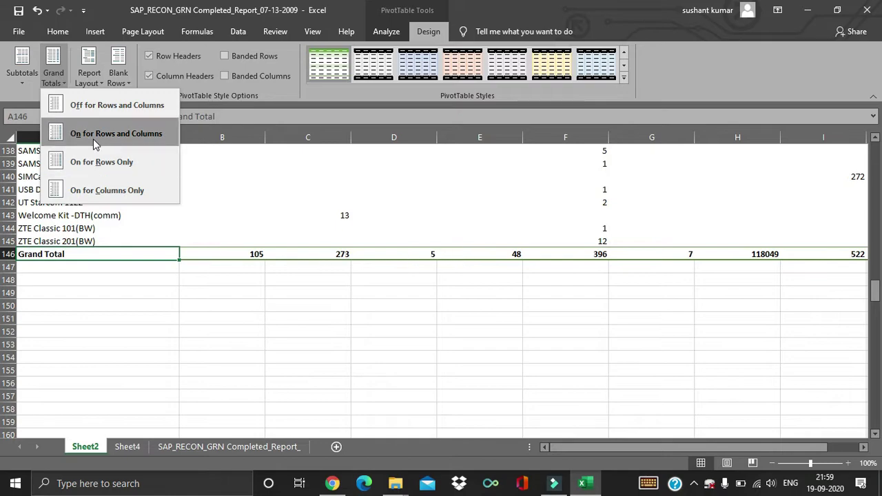
pyautogui.moveTo(646, 448); pyautogui.dragTo(678, 447)
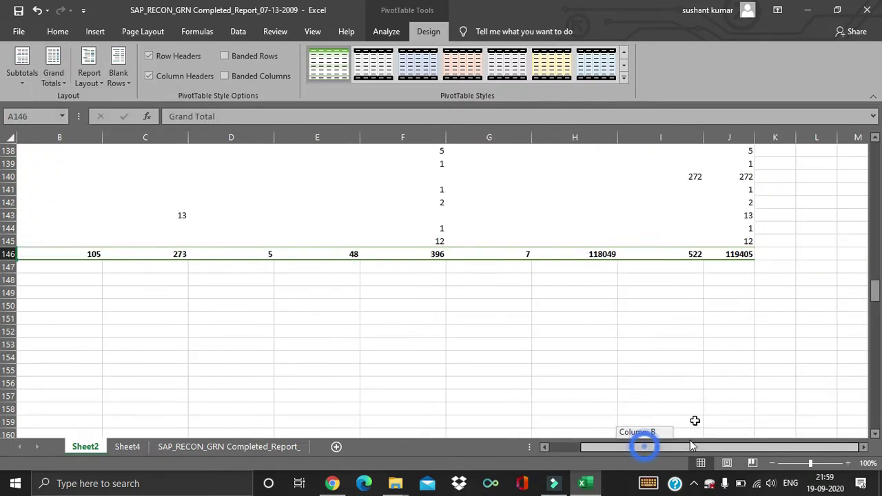
pyautogui.click(741, 195)
pyautogui.hotkey('ctrl', 'Up')
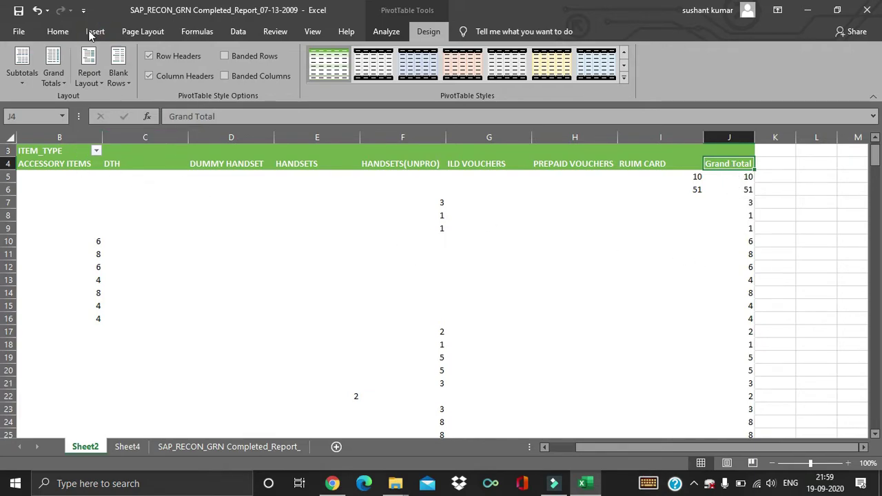
pyautogui.click(61, 86)
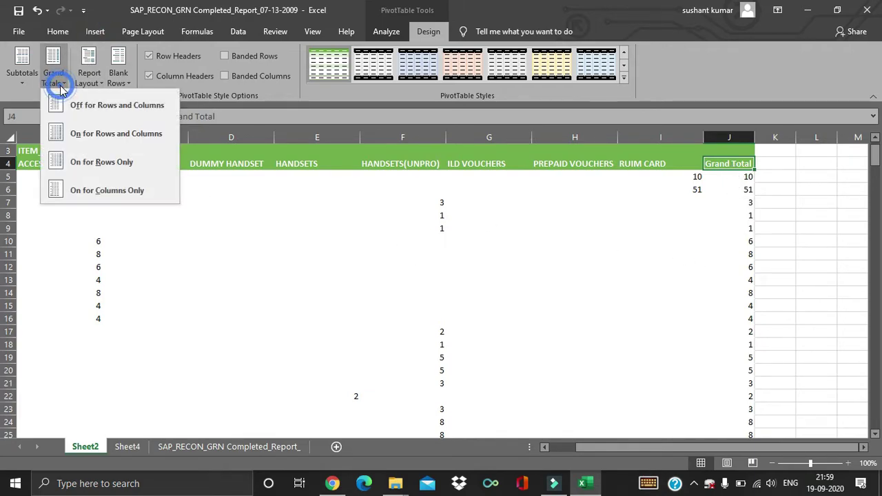
pyautogui.click(110, 102)
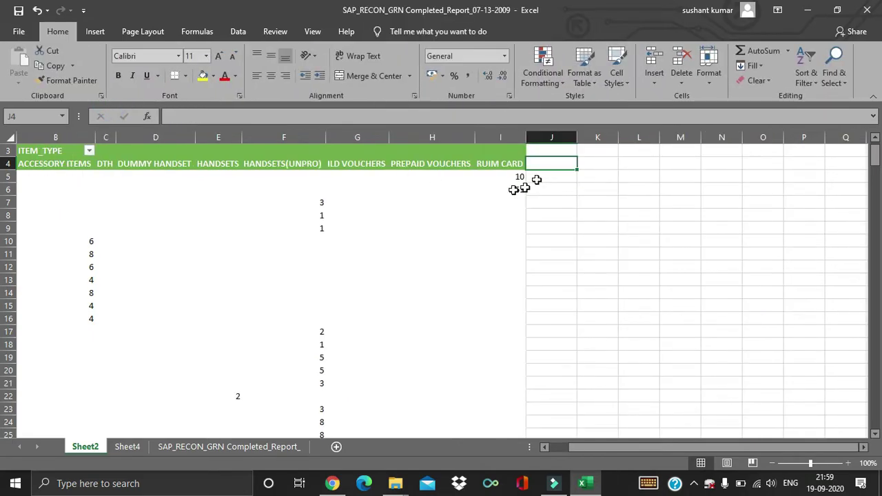
# Examine the row below the last item and the column beyond RUIM CARD for grand totals.
pyautogui.click(24, 187)
pyautogui.press('Left')
pyautogui.hotkey('ctrl', 'Down')
pyautogui.press('Down')
pyautogui.press('Down')
pyautogui.press('Up')
pyautogui.press('Down')
pyautogui.press('Up')
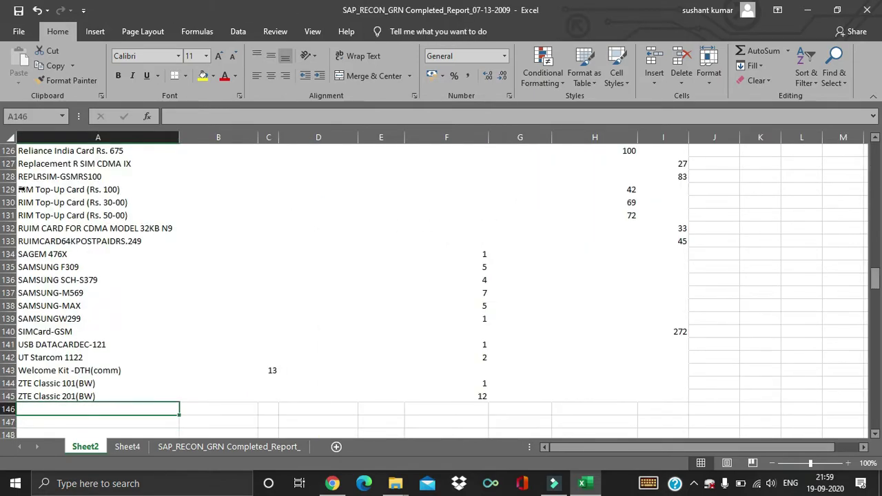
pyautogui.press('Right')
pyautogui.press('Right')
pyautogui.press('Right')
pyautogui.press('Right')
pyautogui.press('Right')
pyautogui.press('Right')
pyautogui.press('Right')
pyautogui.press('Right')
pyautogui.press('Right')
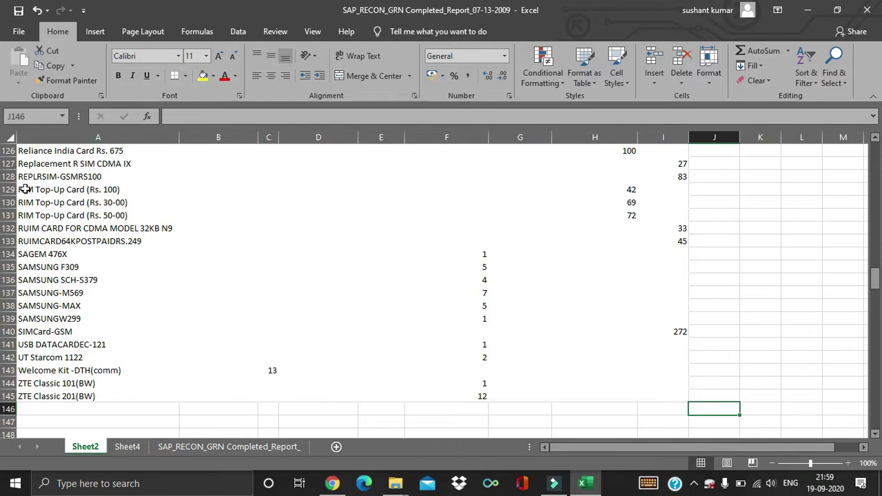
# Turn the PivotTable's grand totals on for both rows and columns.
pyautogui.hotkey('ctrl', 'Home')
pyautogui.click(218, 190)
pyautogui.click(428, 31)
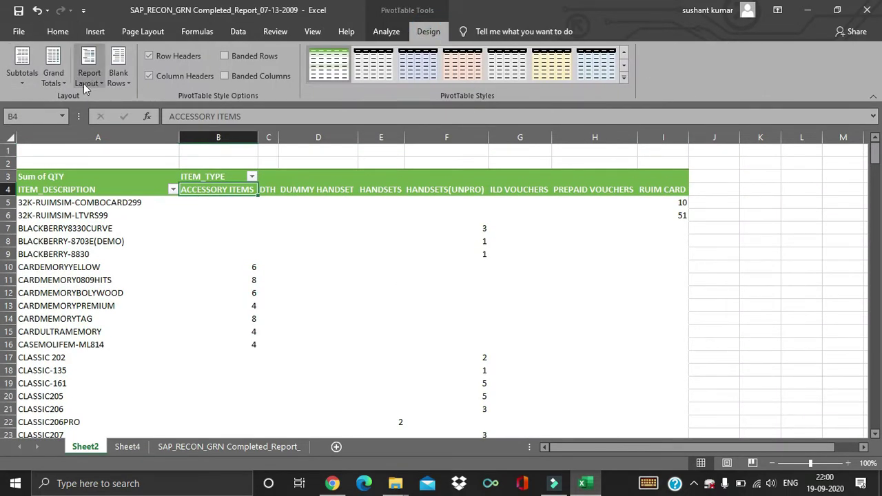
pyautogui.click(54, 67)
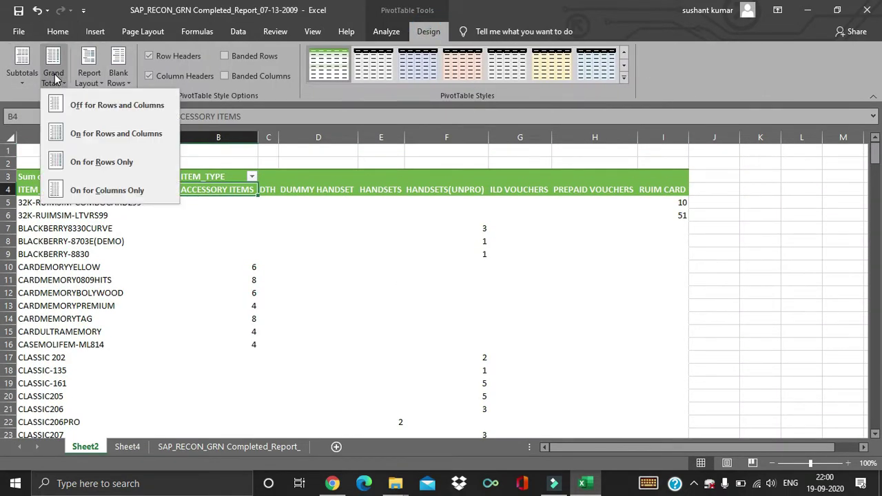
pyautogui.click(117, 134)
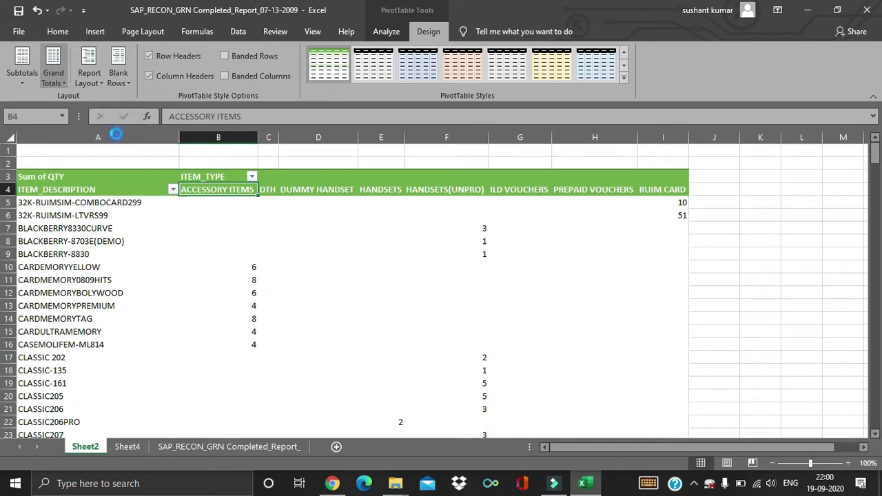
# Compare the Grand Total column with the item type quantities in the PivotTable's first rows.
pyautogui.click(532, 226)
pyautogui.press('Right')
pyautogui.press('Right')
pyautogui.press('Right')
pyautogui.press('Right')
pyautogui.press('Right')
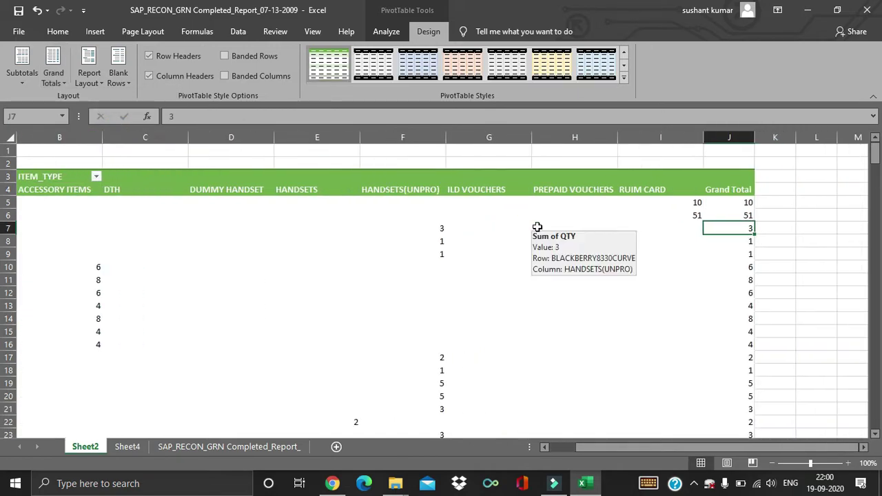
pyautogui.press('Up')
pyautogui.press('Up')
pyautogui.press('Left')
pyautogui.press('Left')
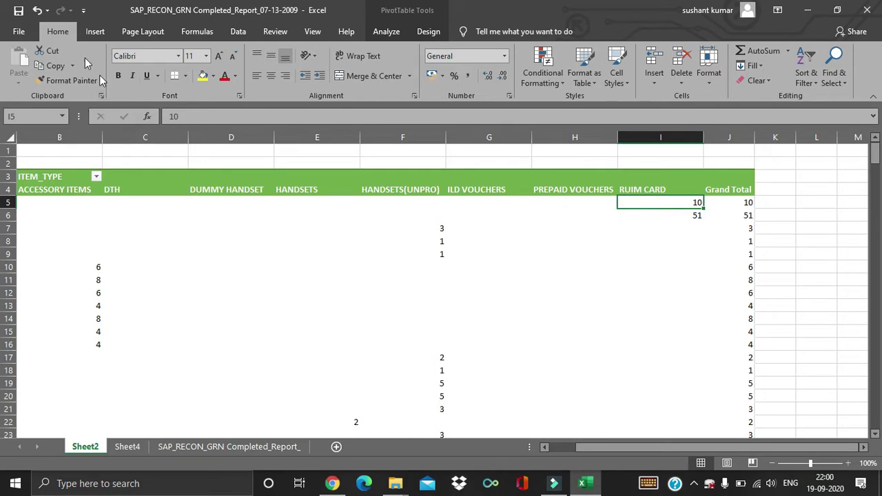
# Set the PivotTable's grand totals to On for Rows Only.
pyautogui.click(428, 32)
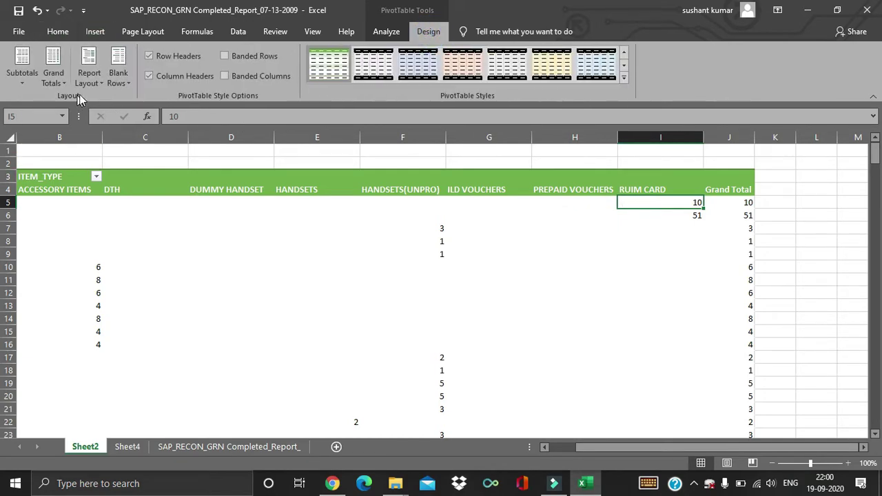
pyautogui.click(62, 81)
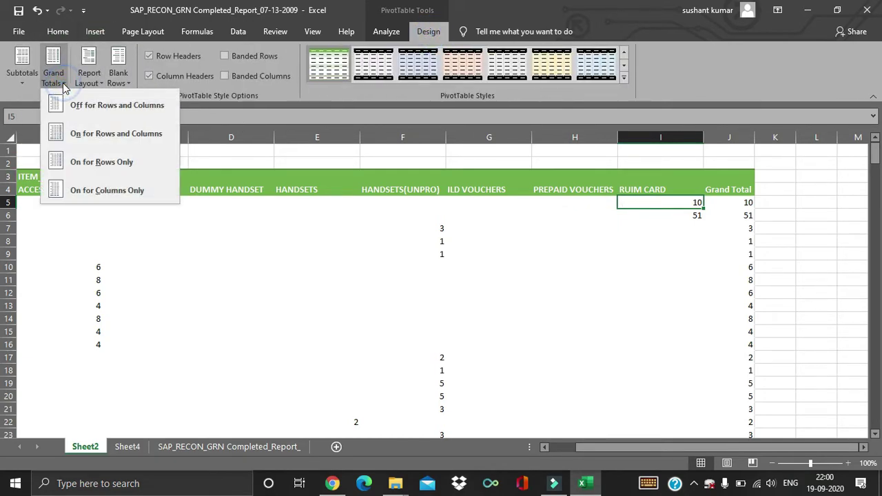
pyautogui.click(112, 164)
# Review the Grand Total column down the item rows and check the end of the PivotTable for a total row.
pyautogui.press('Right')
pyautogui.press('Up')
pyautogui.press('Down')
pyautogui.press('Down')
pyautogui.press('Down')
pyautogui.press('Down')
pyautogui.press('Down')
pyautogui.press('Down')
pyautogui.press('Down')
pyautogui.press('Down')
pyautogui.press('Down')
pyautogui.press('Down')
pyautogui.press('Down')
pyautogui.press('Down')
pyautogui.press('Down')
pyautogui.press('Down')
pyautogui.press('Down')
pyautogui.press('Down')
pyautogui.press('Down')
pyautogui.press('Down')
pyautogui.press('Down')
pyautogui.press('Down')
pyautogui.press('Down')
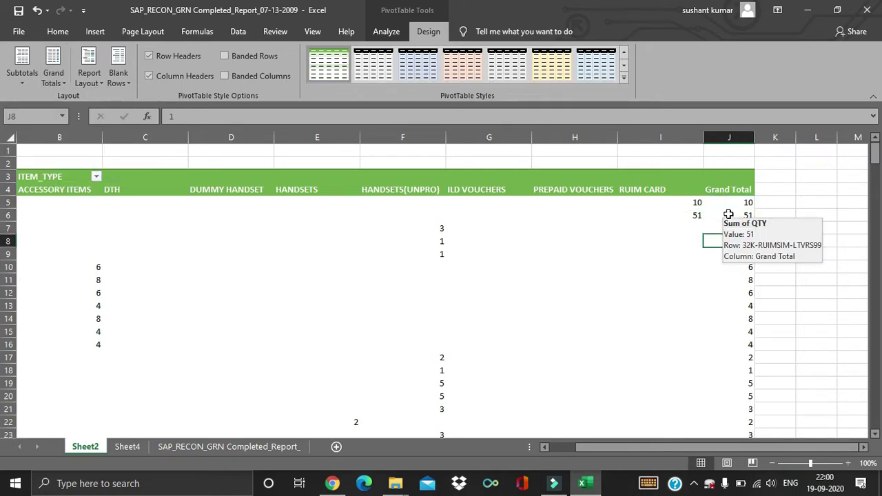
pyautogui.press('Down')
pyautogui.press('Down')
pyautogui.press('Down')
pyautogui.press('Down')
pyautogui.press('Down')
pyautogui.press('Down')
pyautogui.press('Down')
pyautogui.press('Down')
pyautogui.press('Down')
pyautogui.press('Down')
pyautogui.press('Left')
pyautogui.press('Left')
pyautogui.press('Left')
pyautogui.press('Left')
pyautogui.press('Left')
pyautogui.press('Left')
pyautogui.press('Left')
pyautogui.press('Left')
pyautogui.press('Left')
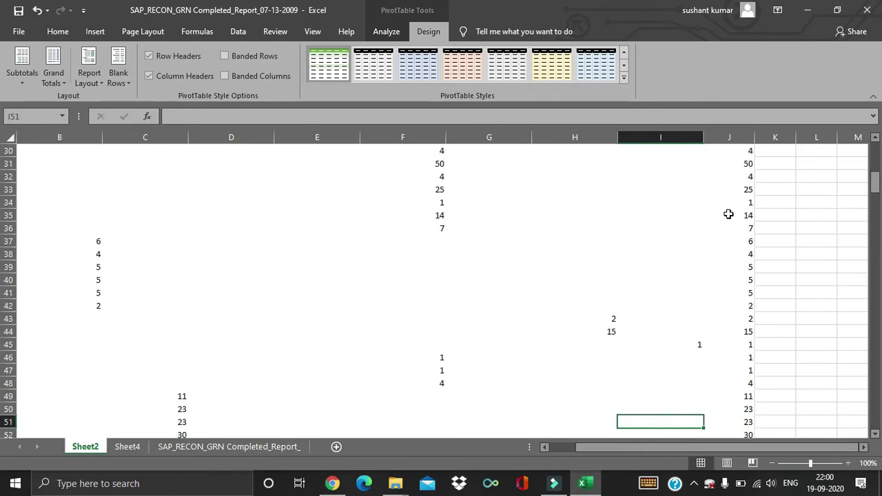
pyautogui.hotkey('ctrl', 'Down')
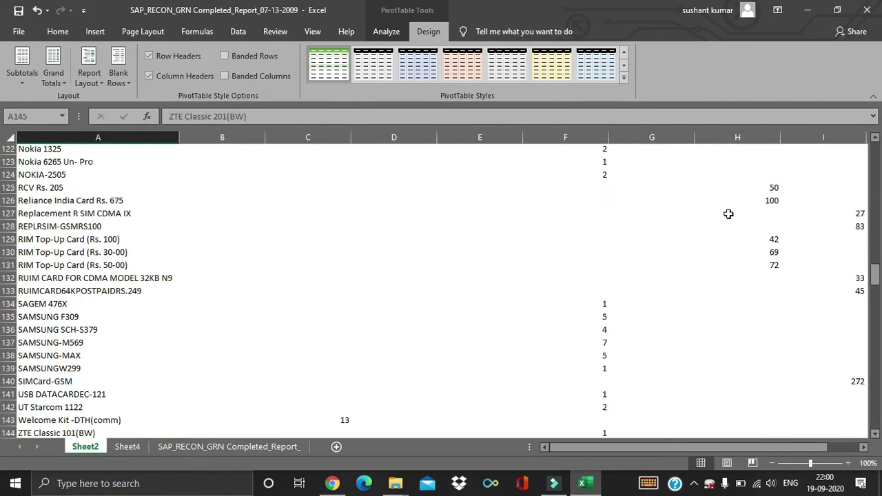
pyautogui.press('Down')
pyautogui.press('Right')
pyautogui.press('Right')
pyautogui.press('Right')
pyautogui.press('Right')
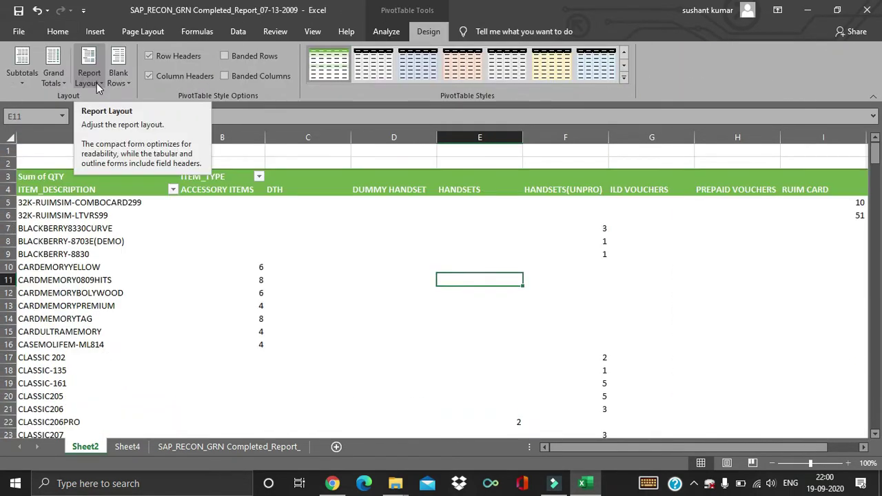
# Set the PivotTable's grand totals to On for Columns Only.
pyautogui.click(96, 83)
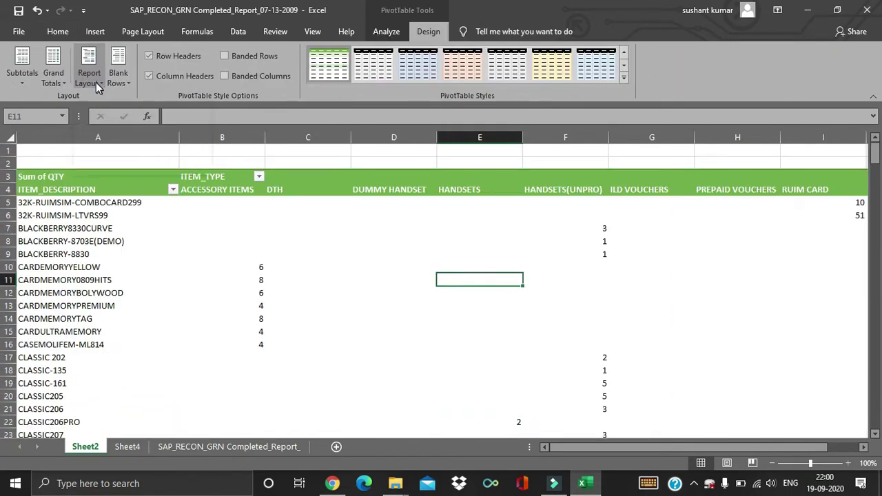
pyautogui.click(31, 84)
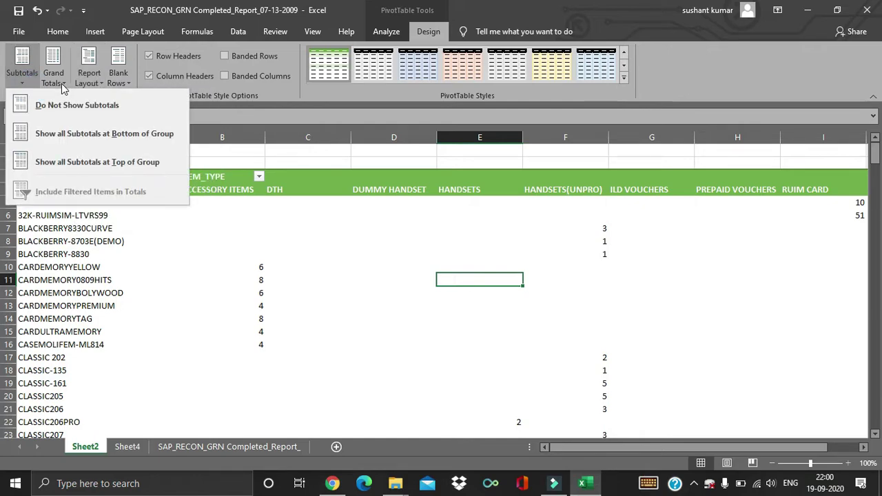
pyautogui.click(61, 83)
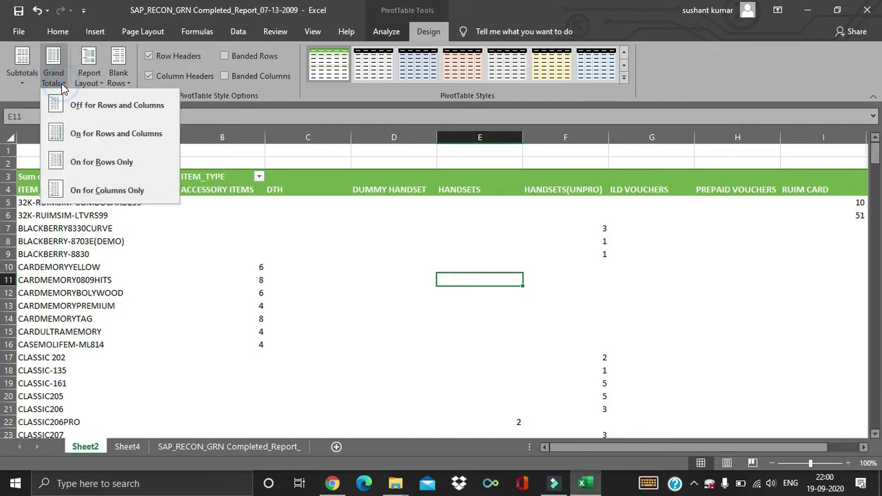
pyautogui.click(96, 188)
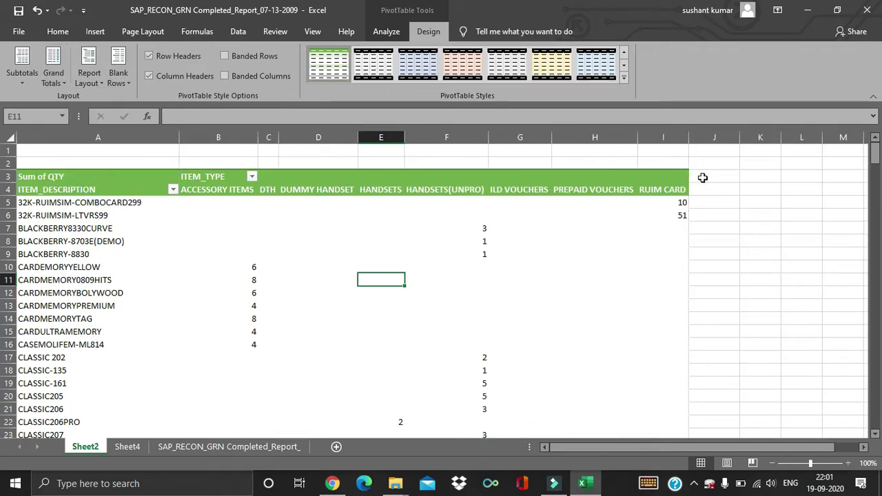
# Examine the Grand Total row at the end of the PivotTable across all item type columns.
pyautogui.scroll(-11, 213, 267)
pyautogui.click(206, 288)
pyautogui.hotkey('ctrl', 'Down')
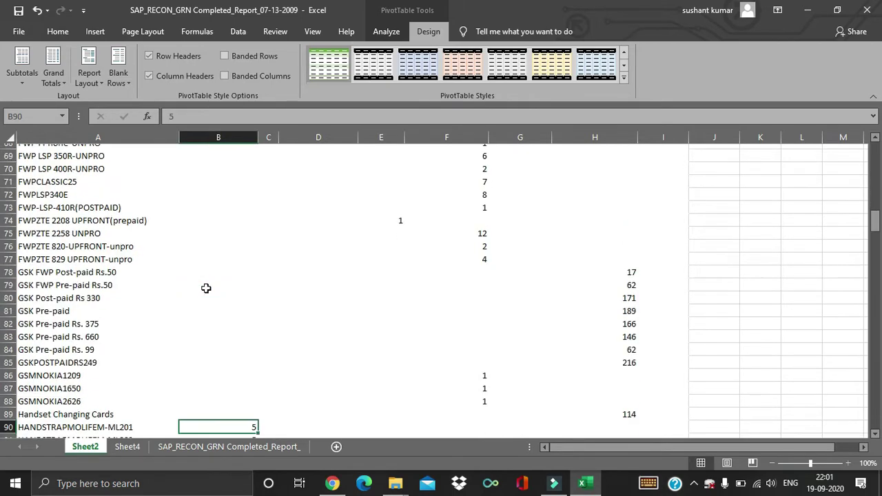
pyautogui.press('Down')
pyautogui.press('Down')
pyautogui.press('Down')
pyautogui.press('Down')
pyautogui.press('Left')
pyautogui.hotkey('ctrl', 'Down')
pyautogui.press('Down')
pyautogui.press('Down')
pyautogui.press('Up')
pyautogui.press('Up')
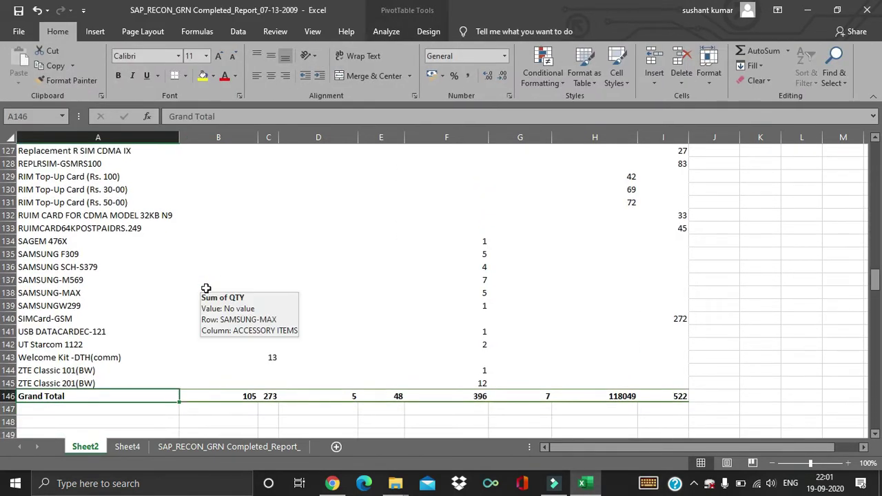
pyautogui.hotkey('shift', 'Right')
pyautogui.hotkey('shift', 'Right')
pyautogui.hotkey('shift', 'Right')
pyautogui.hotkey('shift', 'Right')
pyautogui.hotkey('shift', 'Right')
pyautogui.hotkey('shift', 'Right')
pyautogui.hotkey('shift', 'Right')
pyautogui.hotkey('shift', 'Right')
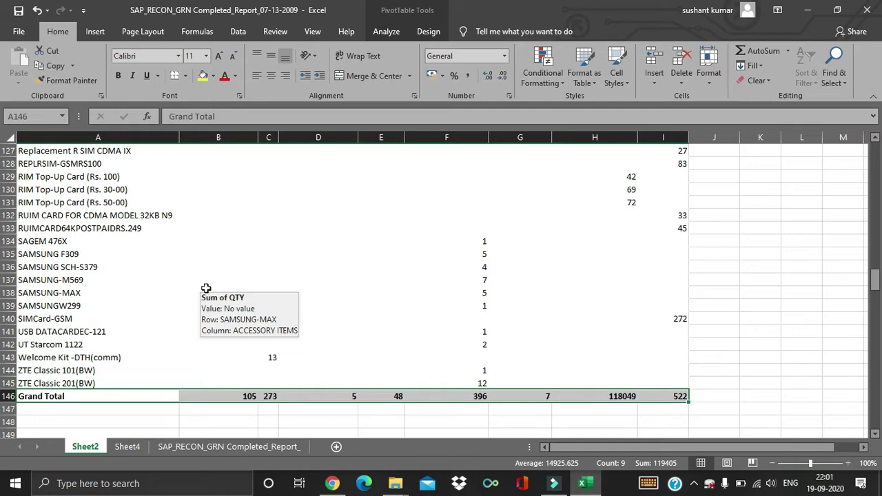
# Look back through the ACCESSORY ITEMS quantities up to the start of the PivotTable.
pyautogui.scroll(1, 248, 291)
pyautogui.click(237, 291)
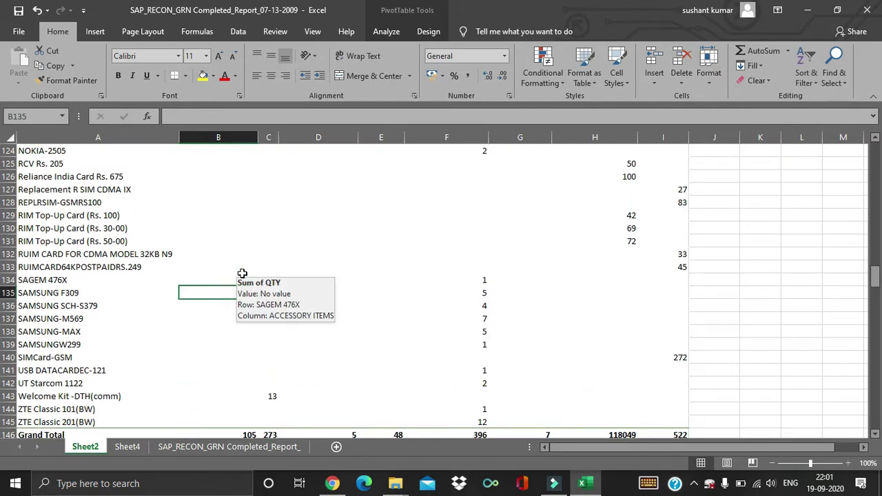
pyautogui.hotkey('ctrl', 'Up')
pyautogui.hotkey('ctrl', 'Up')
pyautogui.hotkey('ctrl', 'Up')
pyautogui.hotkey('ctrl', 'Up')
pyautogui.hotkey('ctrl', 'Up')
pyautogui.hotkey('ctrl', 'Up')
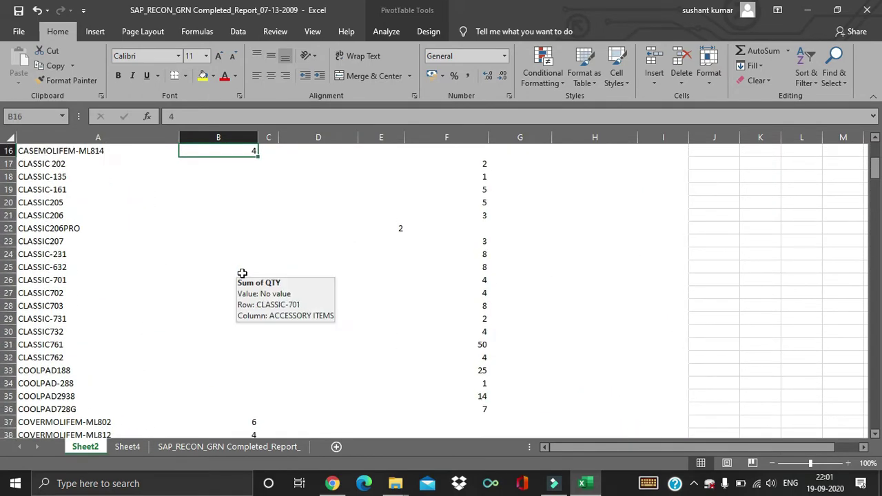
pyautogui.hotkey('ctrl', 'Up')
pyautogui.hotkey('ctrl', 'Up')
pyautogui.hotkey('ctrl', 'Up')
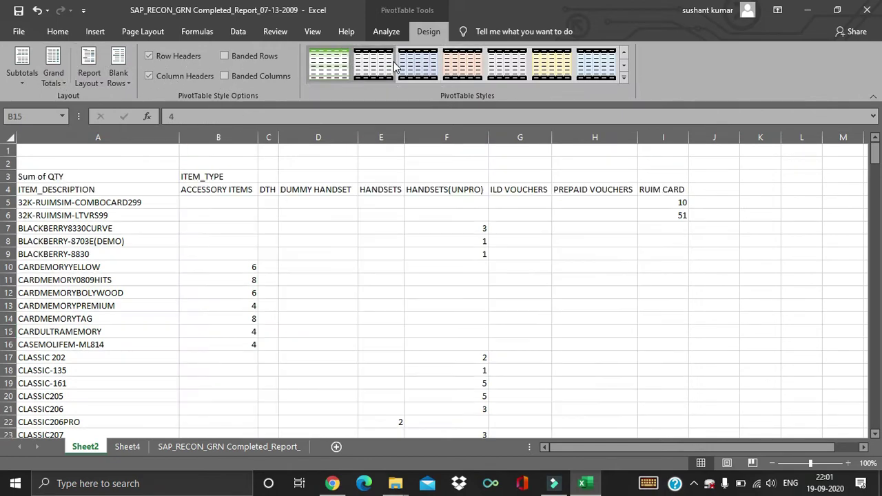
pyautogui.click(246, 226)
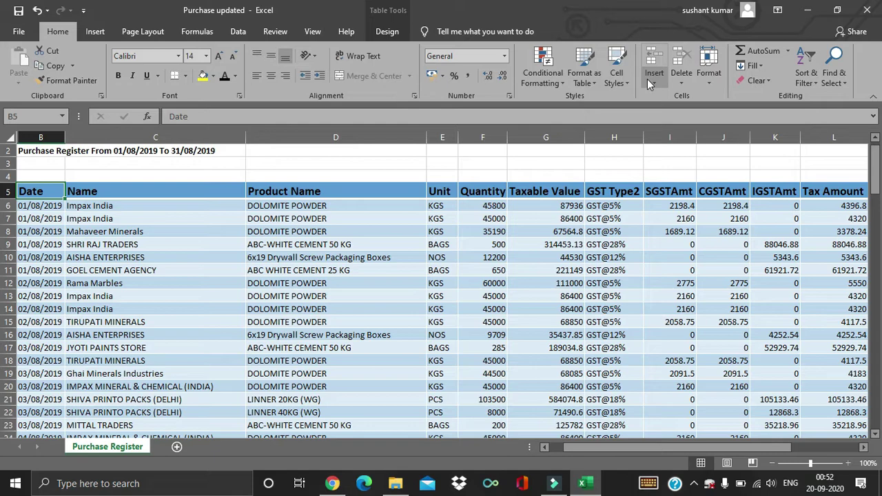
# Create a PivotTable on a new worksheet from the whole Purchase Register table, covering the Date through Amount columns.
pyautogui.hotkey('shift', 'Right')
pyautogui.hotkey('shift', 'Right')
pyautogui.hotkey('shift', 'Right')
pyautogui.hotkey('shift', 'Right')
pyautogui.hotkey('shift', 'Right')
pyautogui.hotkey('shift', 'Right')
pyautogui.hotkey('shift', 'Right')
pyautogui.hotkey('shift', 'Right')
pyautogui.hotkey('shift', 'Right')
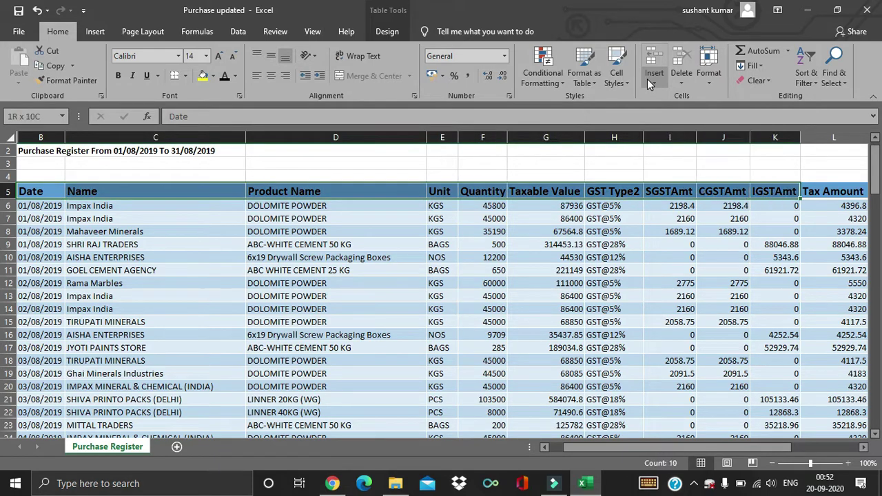
pyautogui.hotkey('shift', 'Right')
pyautogui.hotkey('shift', 'Right')
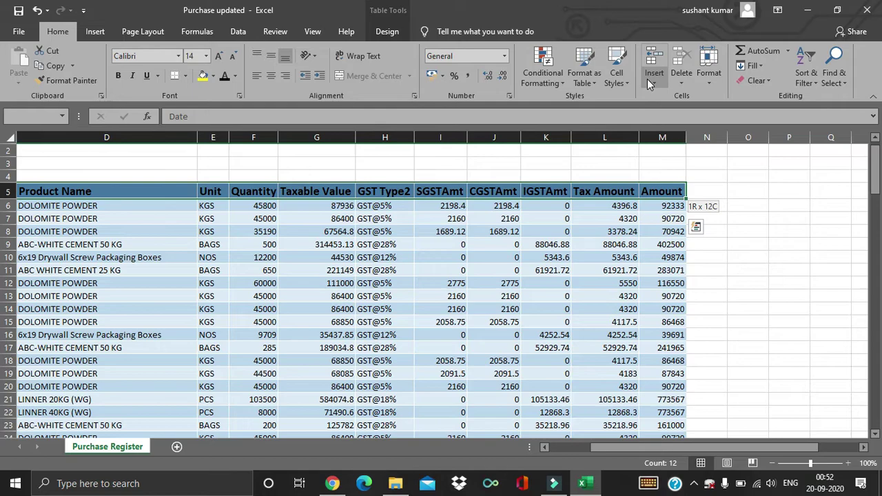
pyautogui.hotkey('ctrl', 'shift', 'Down')
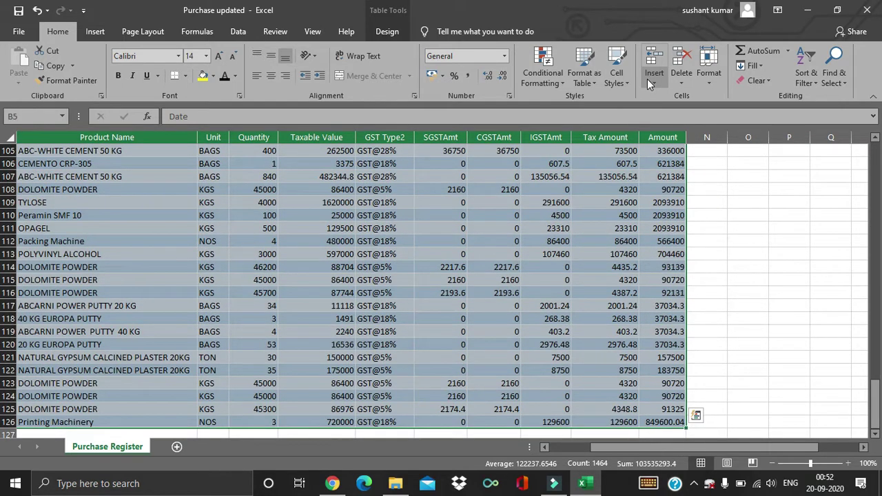
pyautogui.press('alt')
pyautogui.press('n')
pyautogui.press('v')
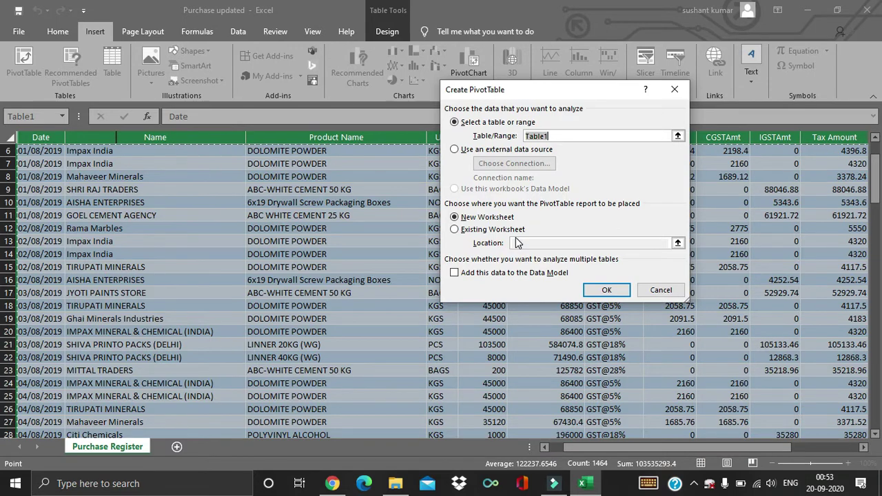
pyautogui.click(606, 290)
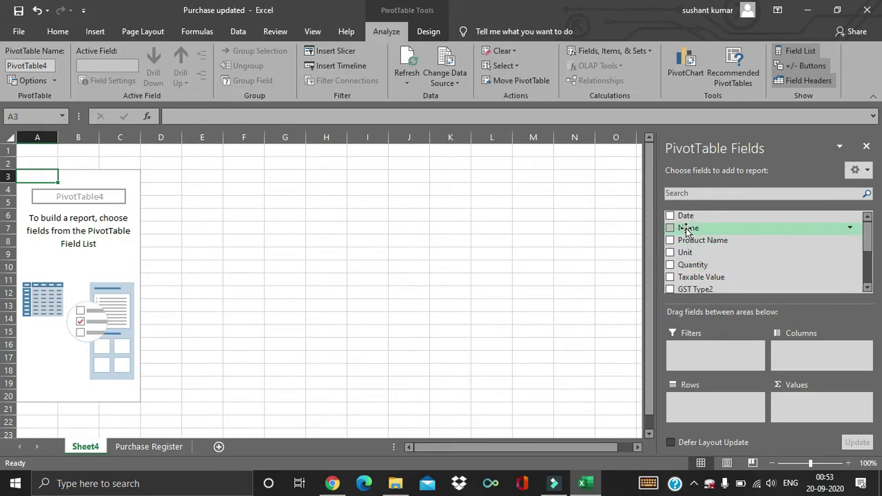
# Put Name in the PivotTable's rows and sum Taxable Value, CGSTAmt, SGSTAmt and IGSTAmt as its values.
pyautogui.moveTo(686, 231); pyautogui.dragTo(686, 404)
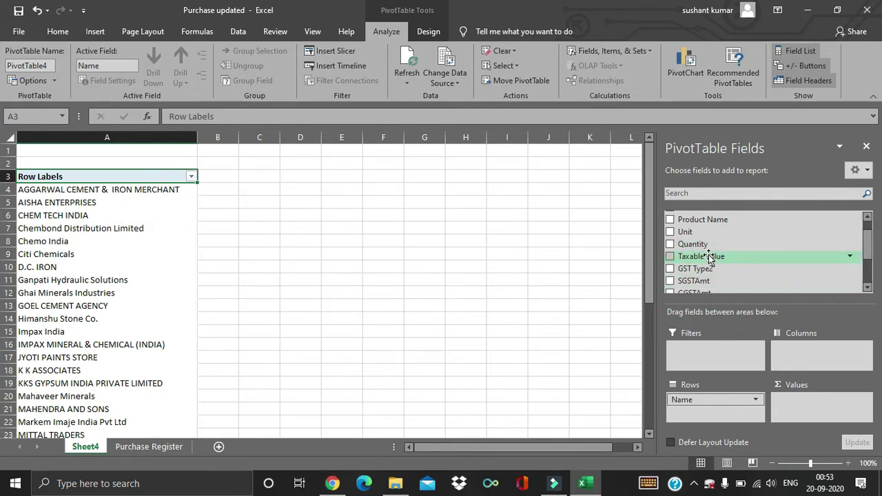
pyautogui.moveTo(709, 259); pyautogui.dragTo(808, 404)
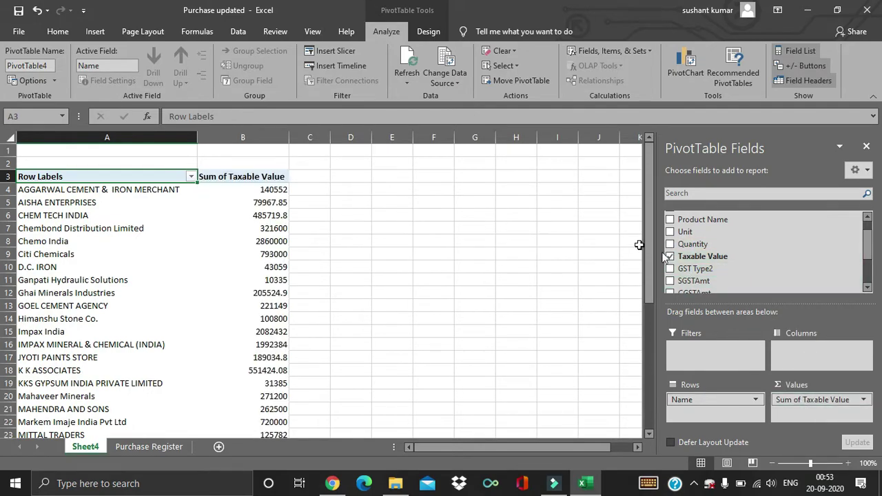
pyautogui.scroll(-1, 697, 270)
pyautogui.moveTo(700, 283); pyautogui.dragTo(797, 412)
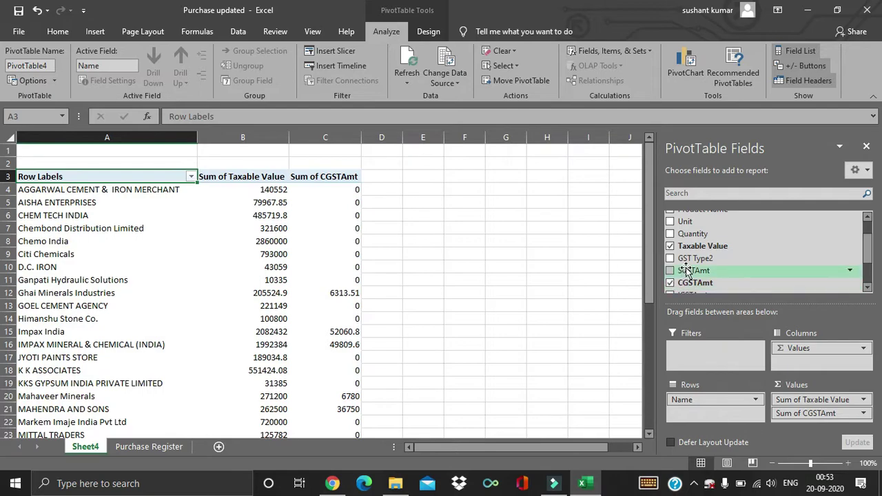
pyautogui.scroll(-1, 687, 270)
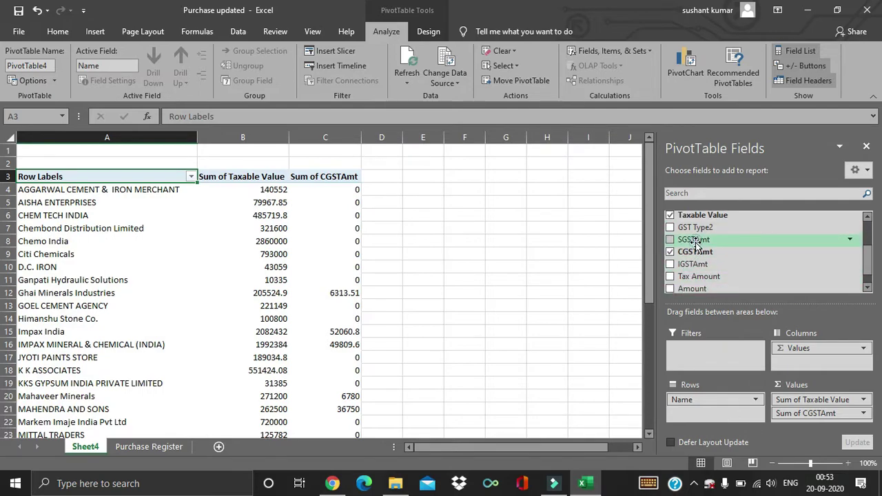
pyautogui.moveTo(696, 242); pyautogui.dragTo(802, 422)
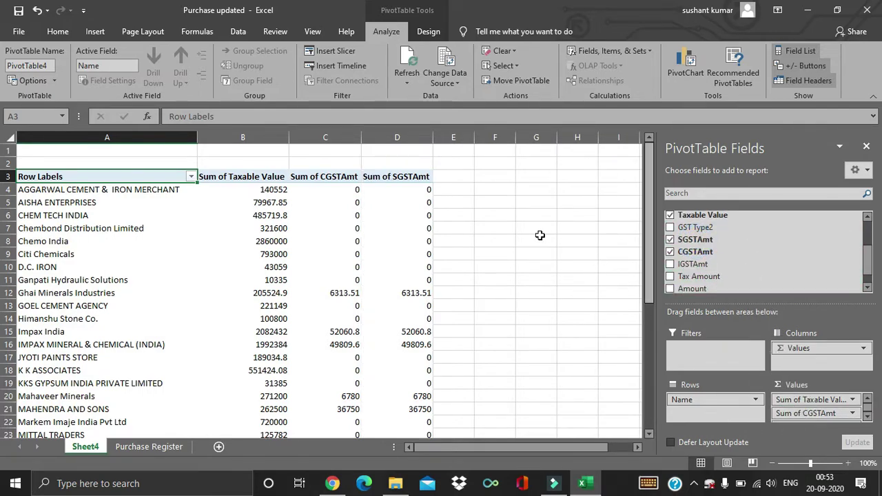
pyautogui.scroll(-1, 823, 398)
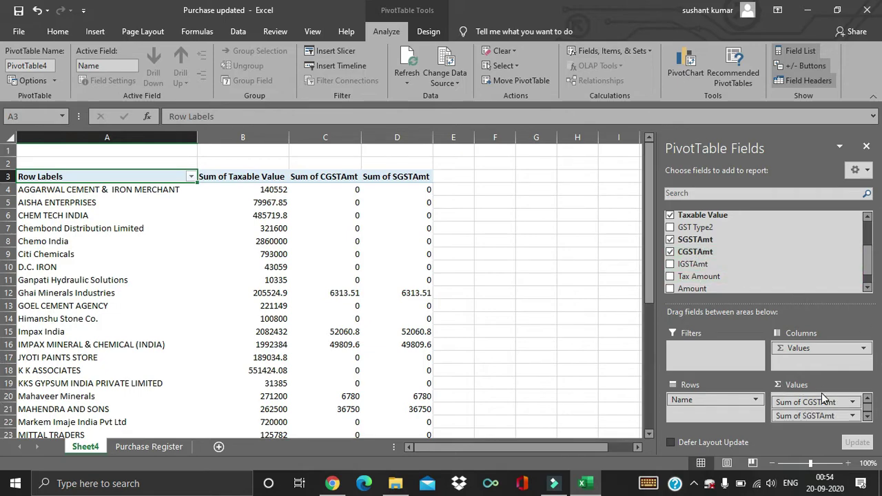
pyautogui.moveTo(699, 264); pyautogui.dragTo(803, 422)
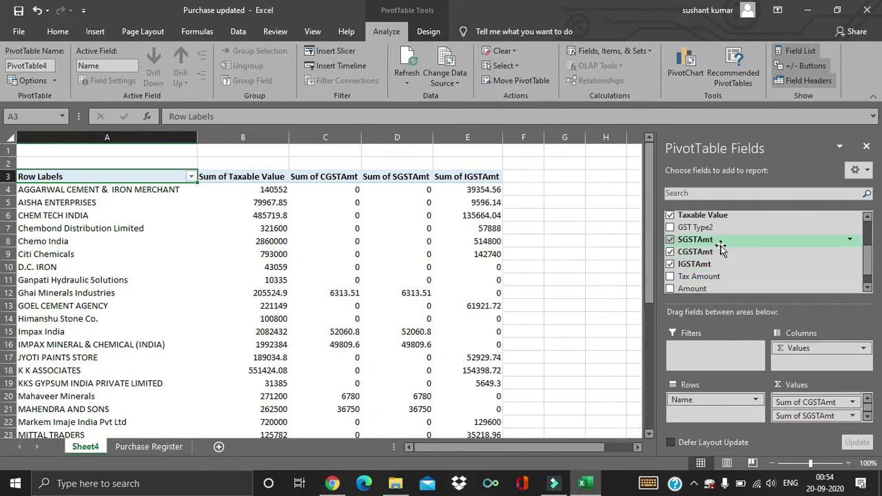
# Add Quantity as the first value, ahead of Taxable Value, and nest Unit beneath Name in the rows.
pyautogui.scroll(1, 696, 237)
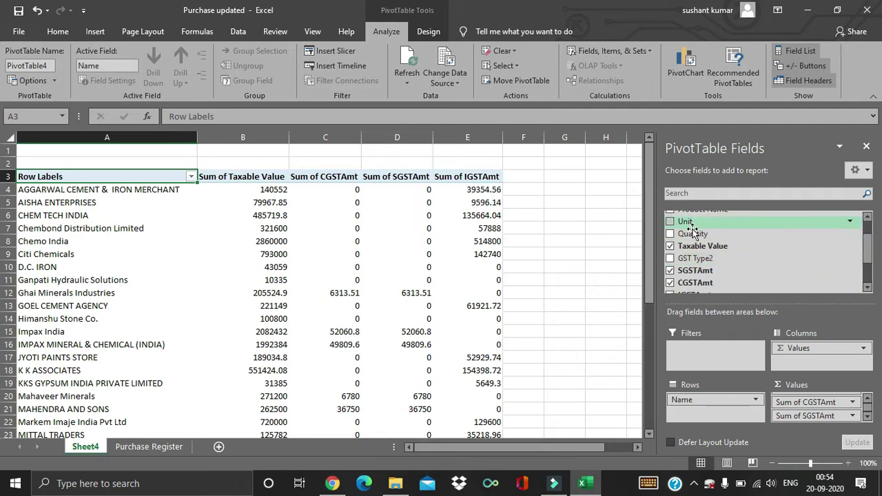
pyautogui.moveTo(693, 233); pyautogui.dragTo(785, 398)
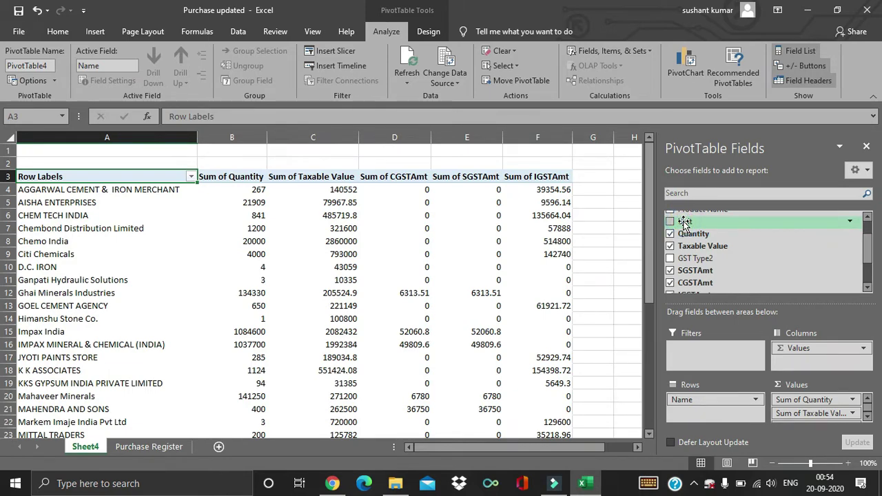
pyautogui.moveTo(684, 222); pyautogui.dragTo(707, 414)
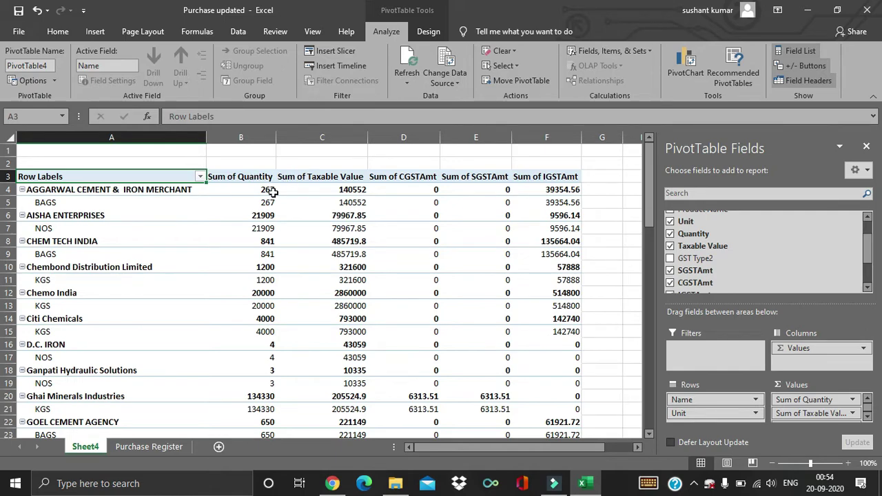
# Examine the quantity, taxable value and CGST, SGST and IGST amounts in the first vendors' rows.
pyautogui.click(246, 202)
pyautogui.click(332, 200)
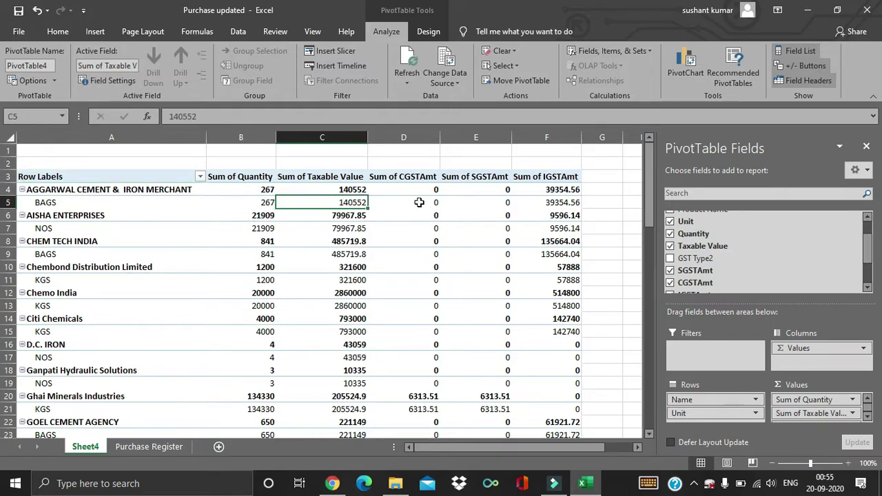
pyautogui.click(82, 218)
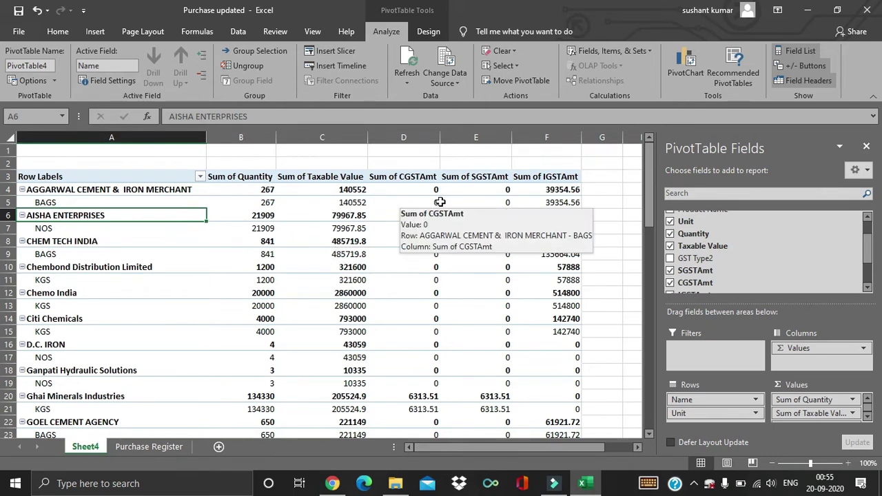
pyautogui.moveTo(407, 182); pyautogui.dragTo(524, 199)
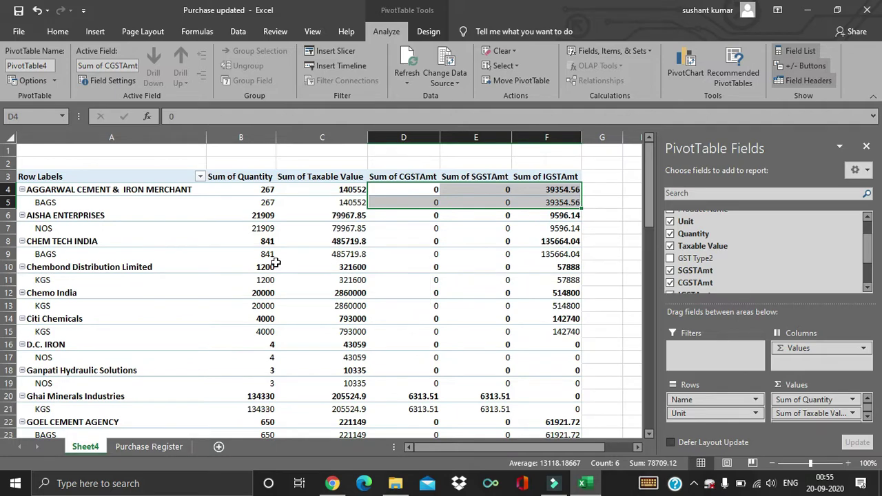
pyautogui.scroll(-1, 275, 262)
pyautogui.scroll(1, 266, 256)
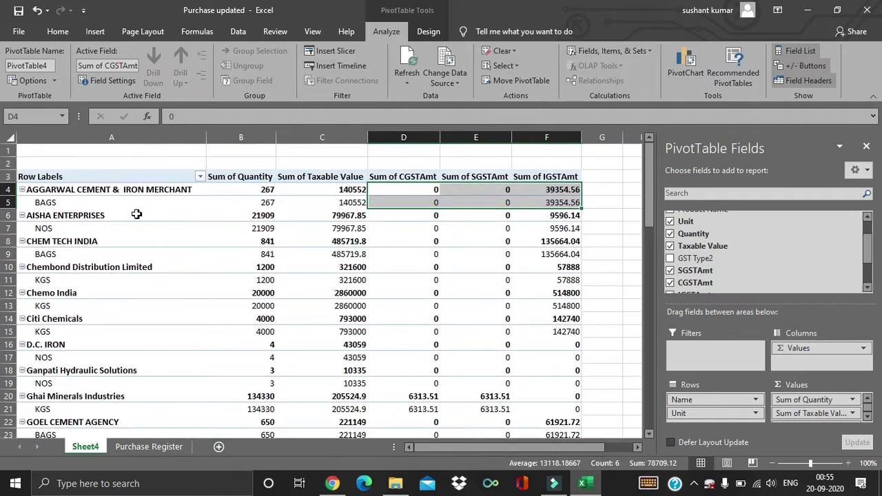
# Select the PivotTable from its header row through the last vendor and apply the White, Pivot Style Medium 15 style.
pyautogui.click(115, 177)
pyautogui.hotkey('shift', 'Right')
pyautogui.hotkey('shift', 'Right')
pyautogui.hotkey('shift', 'Right')
pyautogui.hotkey('shift', 'Right')
pyautogui.hotkey('shift', 'Right')
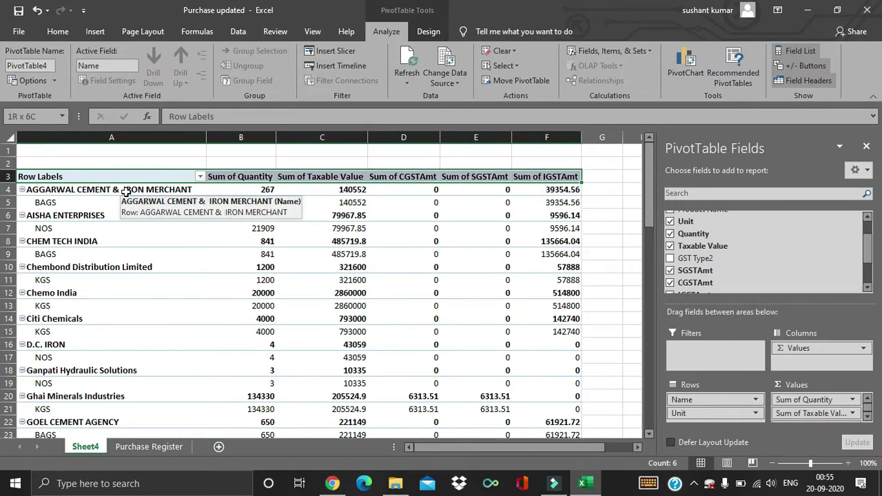
pyautogui.hotkey('ctrl', 'shift', 'Down')
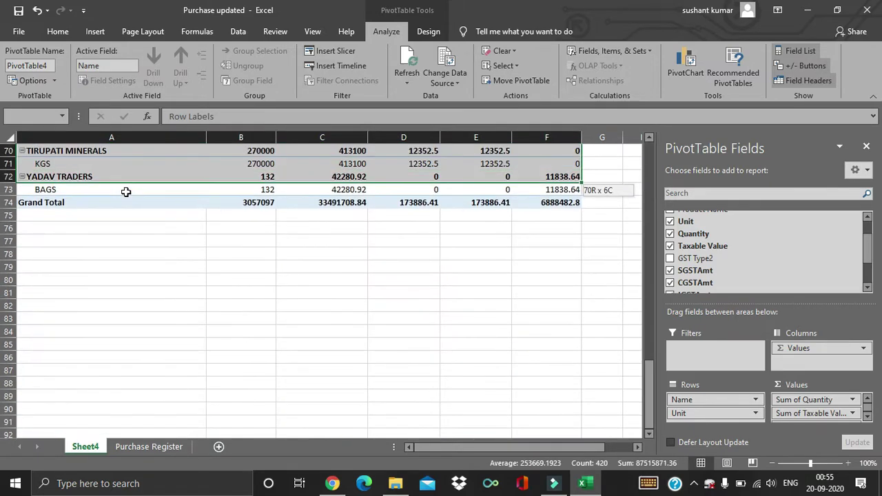
pyautogui.click(422, 34)
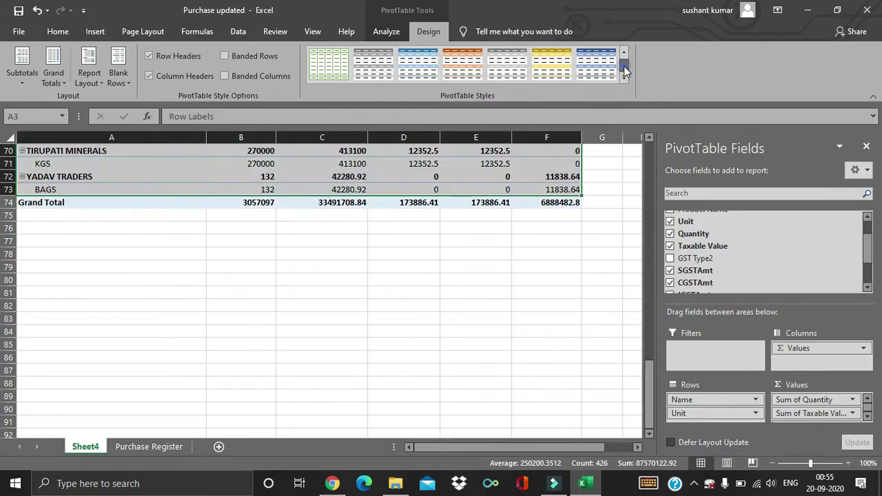
pyautogui.click(623, 65)
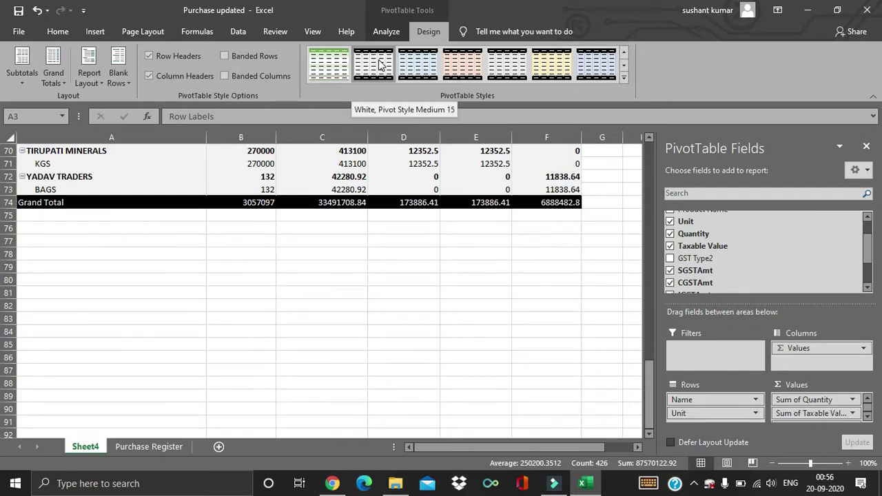
pyautogui.click(380, 64)
pyautogui.click(240, 241)
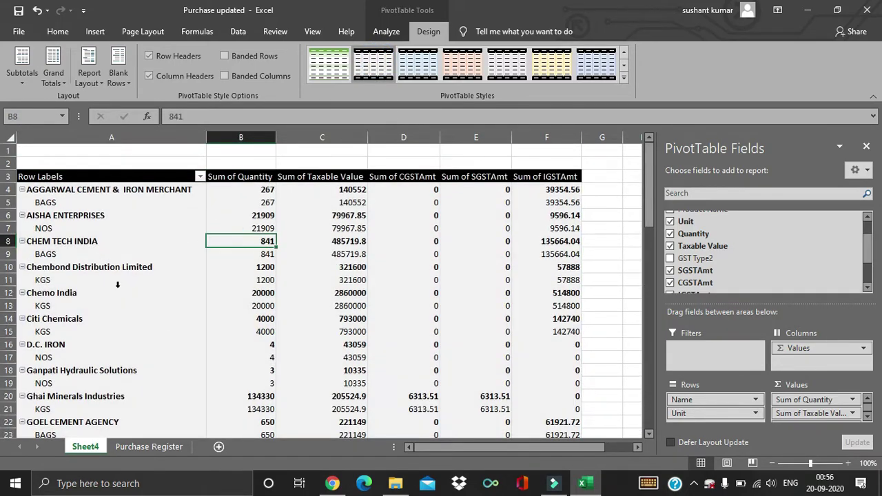
# Close the PivotTable field list and copy the PivotTable without its Grand Total row to cell B4 of a new worksheet.
pyautogui.click(867, 146)
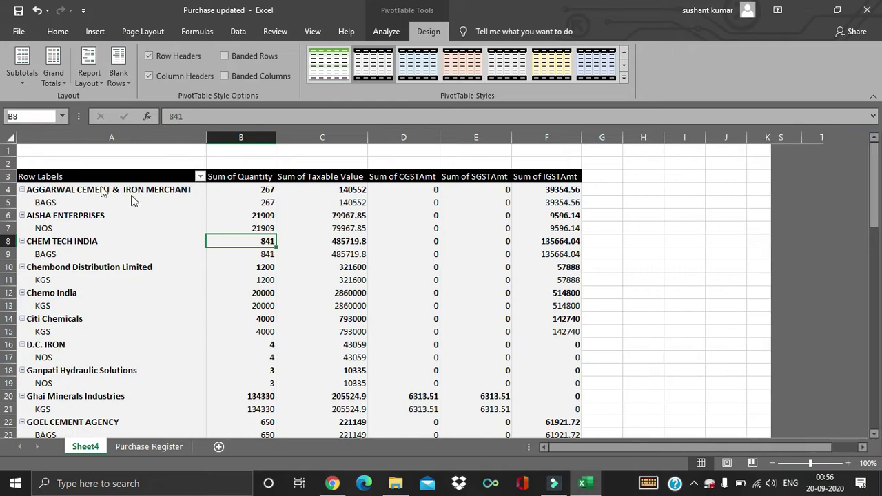
pyautogui.click(77, 173)
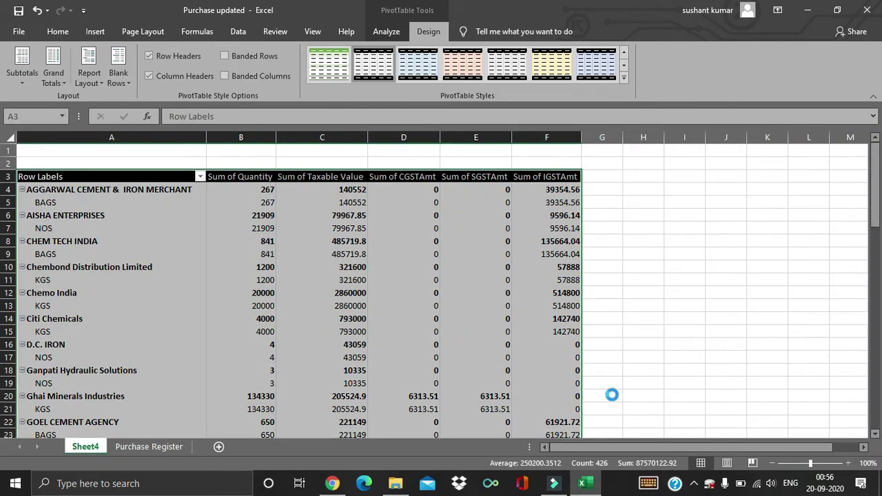
pyautogui.hotkey('ctrl', 'c')
pyautogui.click(219, 446)
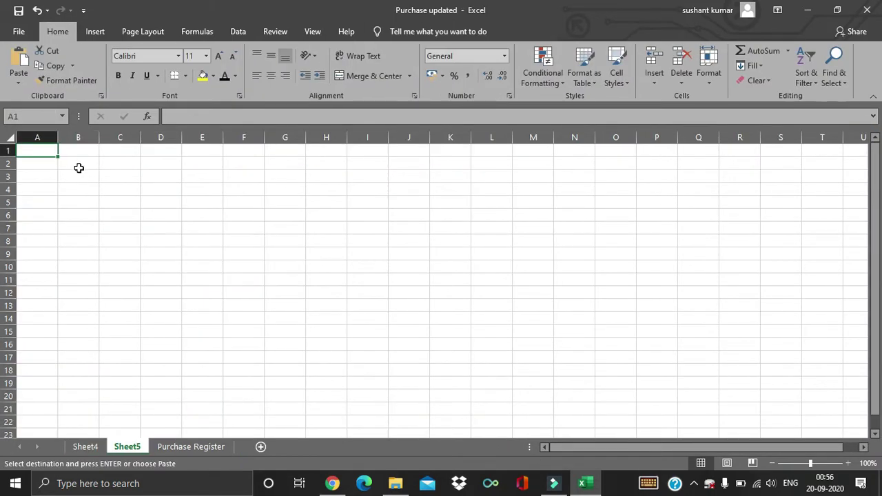
pyautogui.click(78, 184)
pyautogui.press('Return')
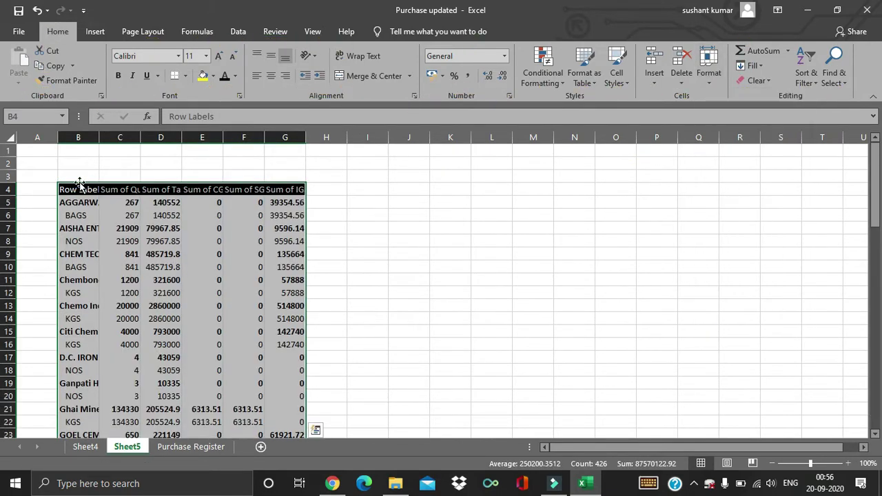
pyautogui.click(196, 278)
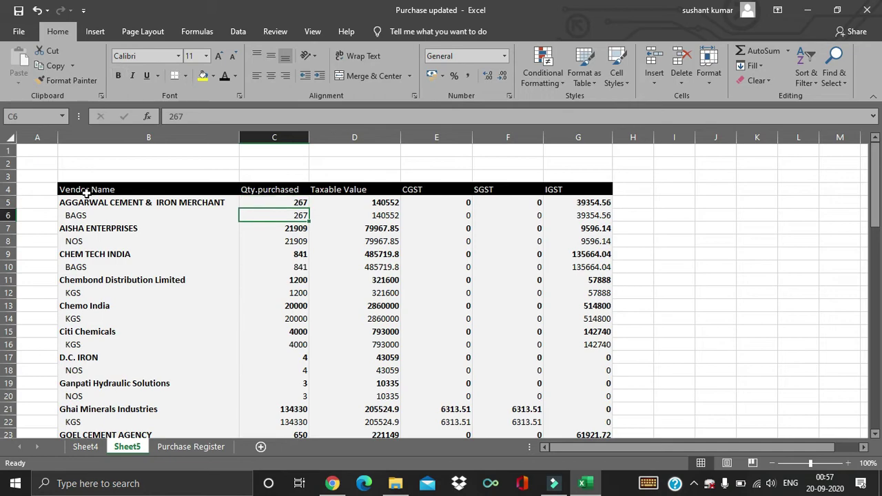
# Select the copied table on Sheet5 from the Vendor Name header through the IGST column and the last vendor row.
pyautogui.click(86, 193)
pyautogui.hotkey('ctrl', 'shift', 'Right')
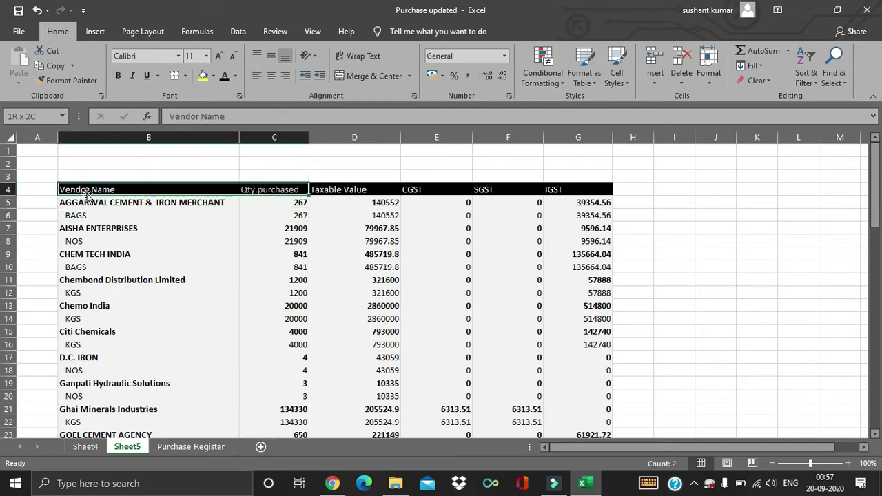
pyautogui.hotkey('ctrl', 'shift', 'Down')
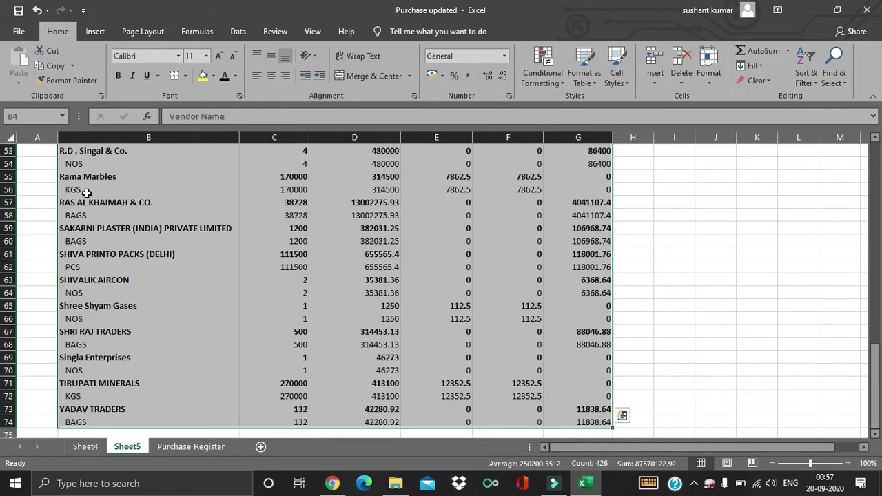